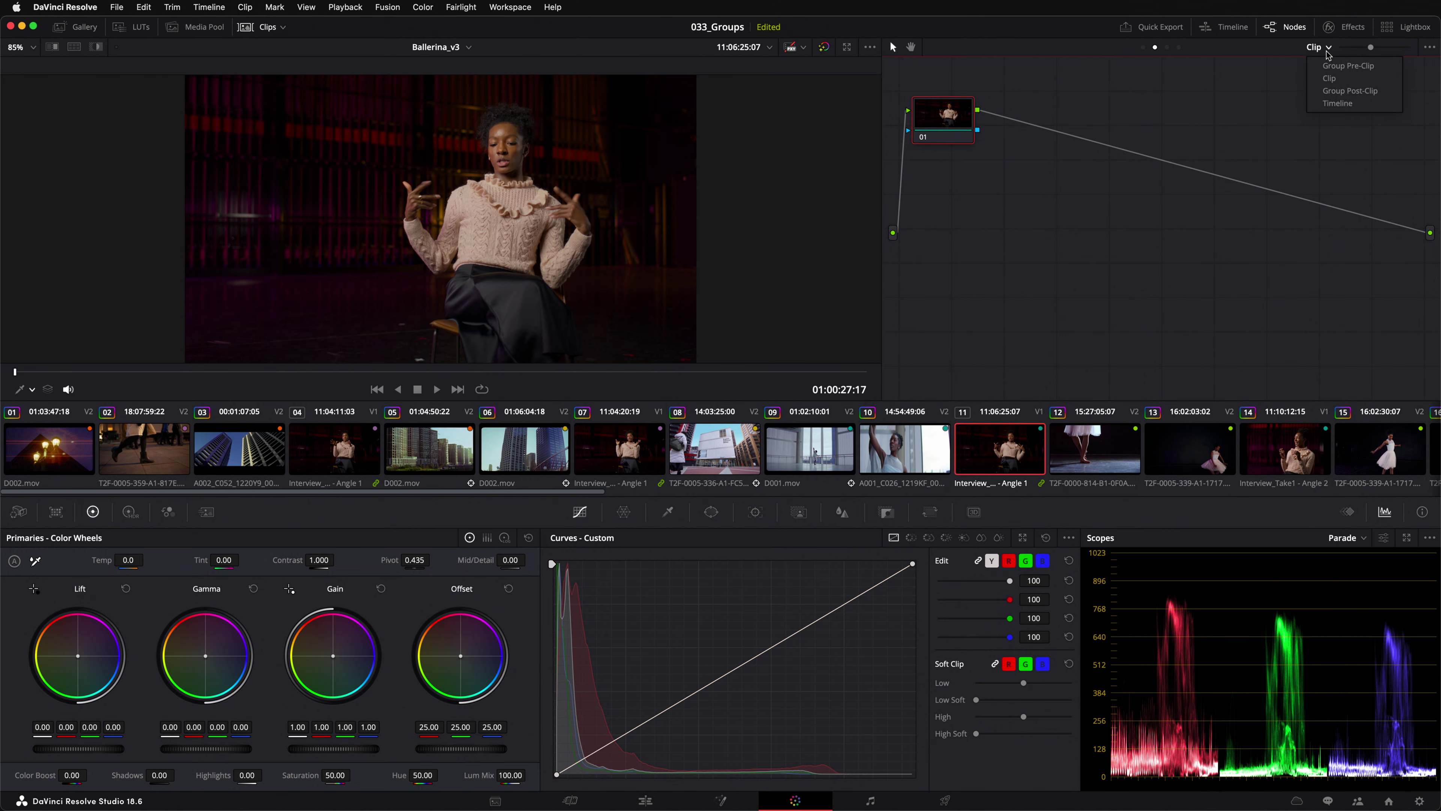
Keep the Clip grading level, open the Lightbox thumbnail grid and select User Smart Filters
click(1286, 125)
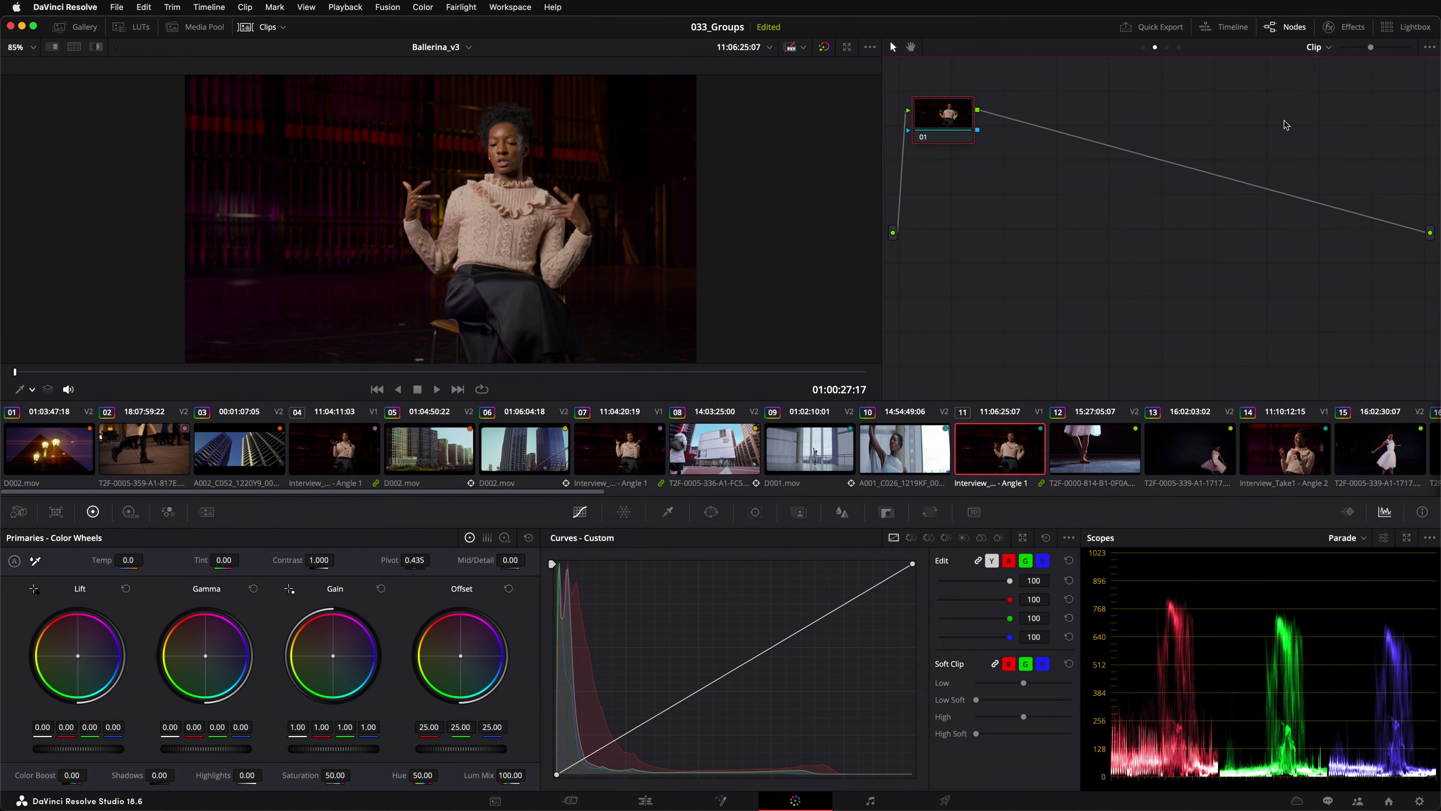
click(1386, 29)
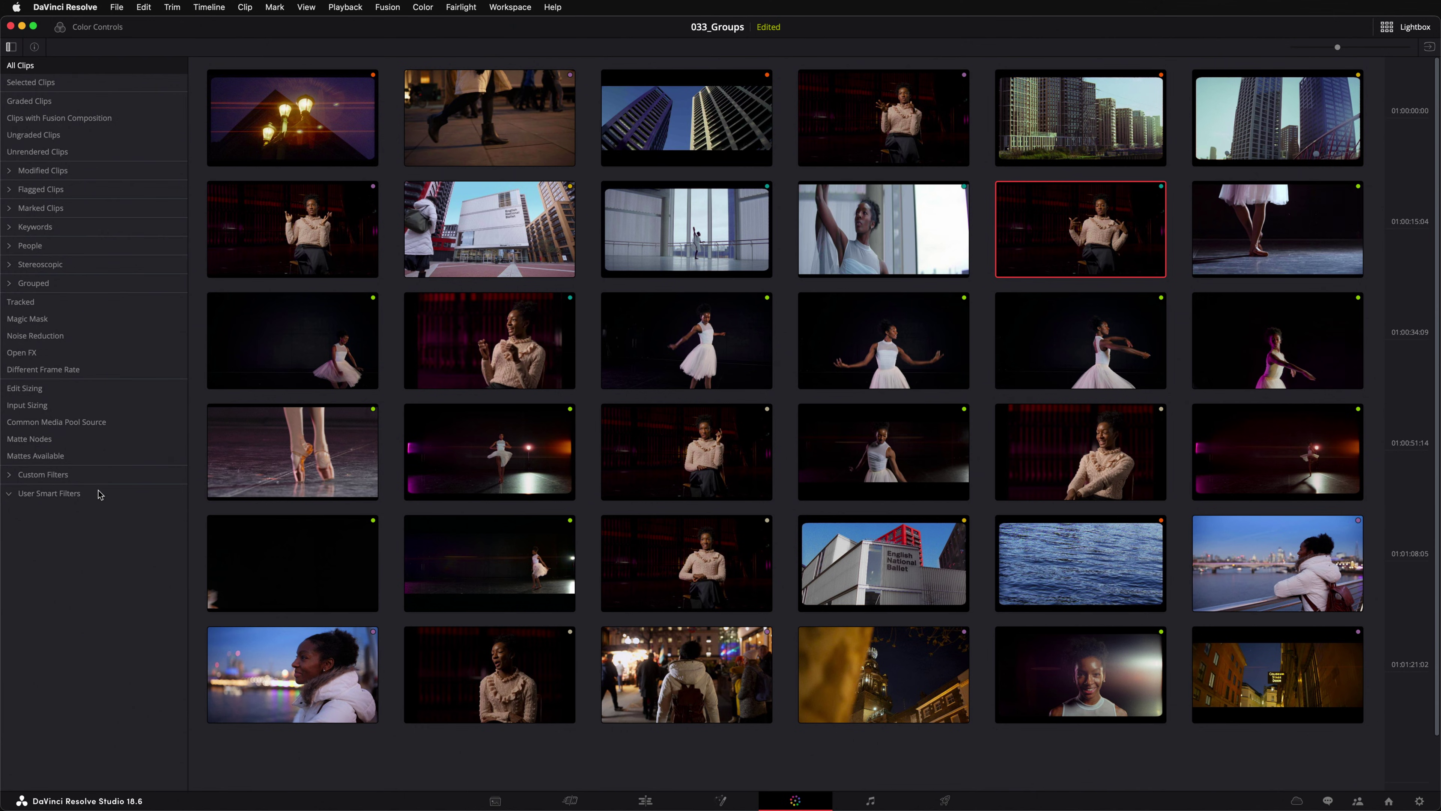
click(88, 499)
Create smart filter 'Interview No Group' with rule Metadata - Shot & Scene: Scene contains 'Interview'
right_click(88, 500)
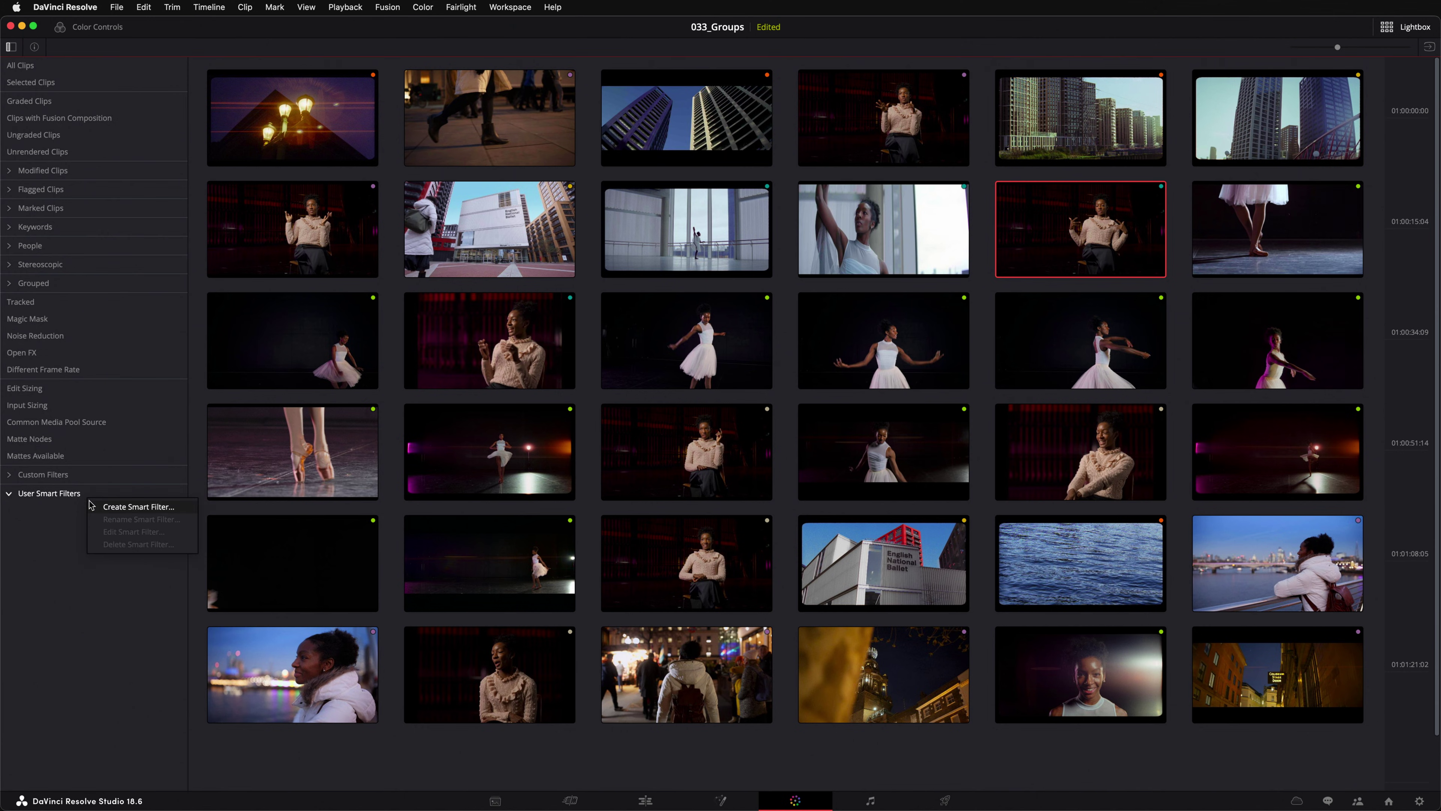
click(98, 508)
text(Interview )
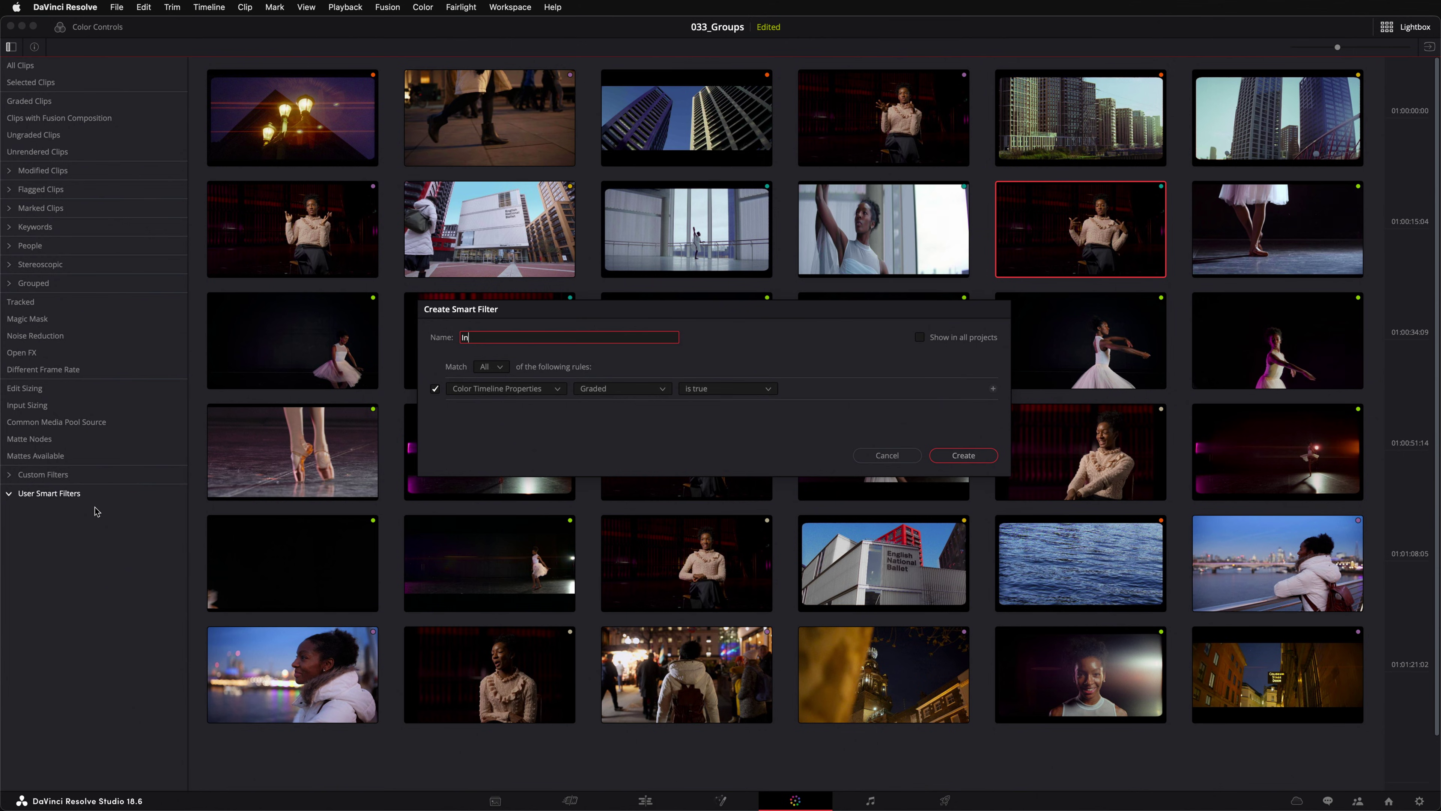
text(No Group)
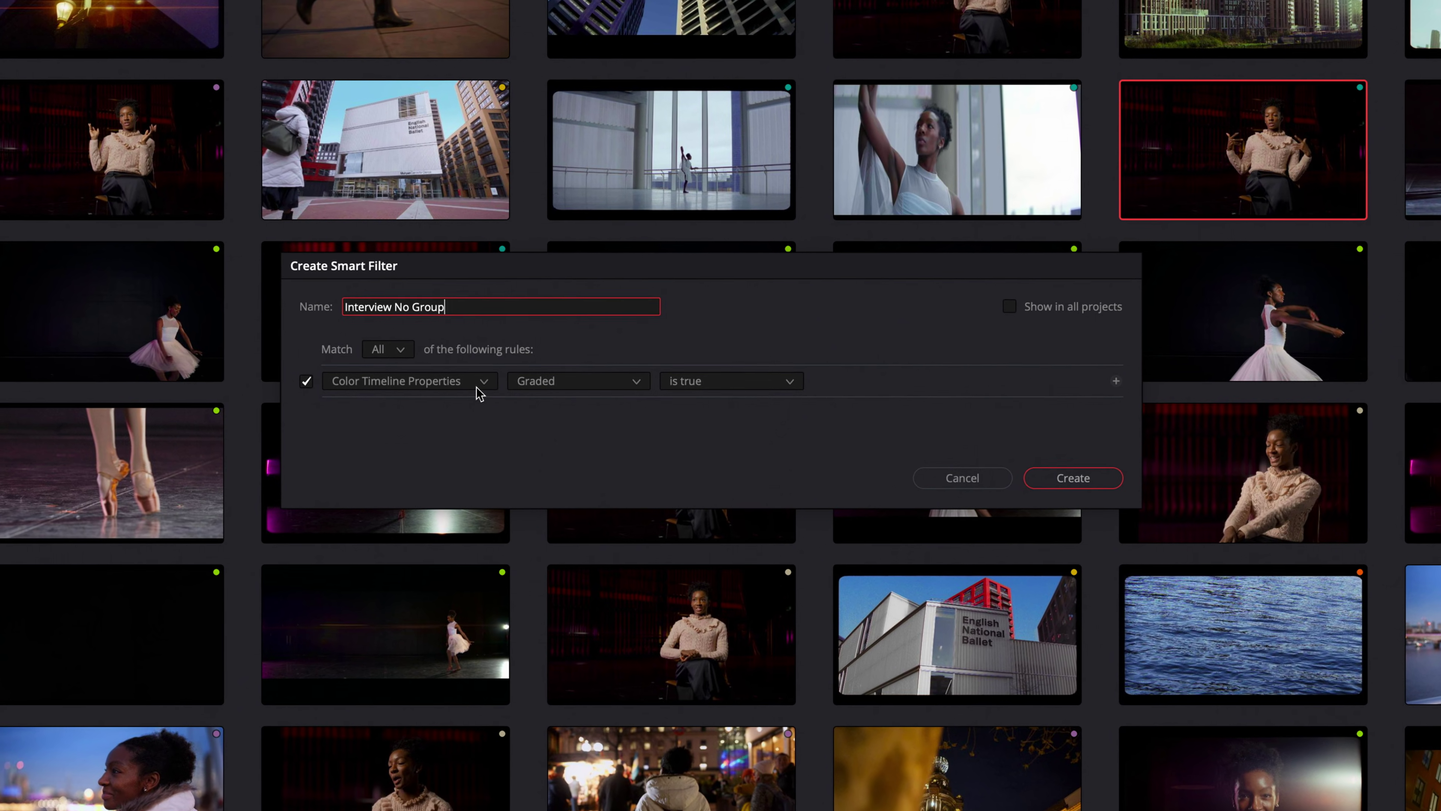
click(477, 386)
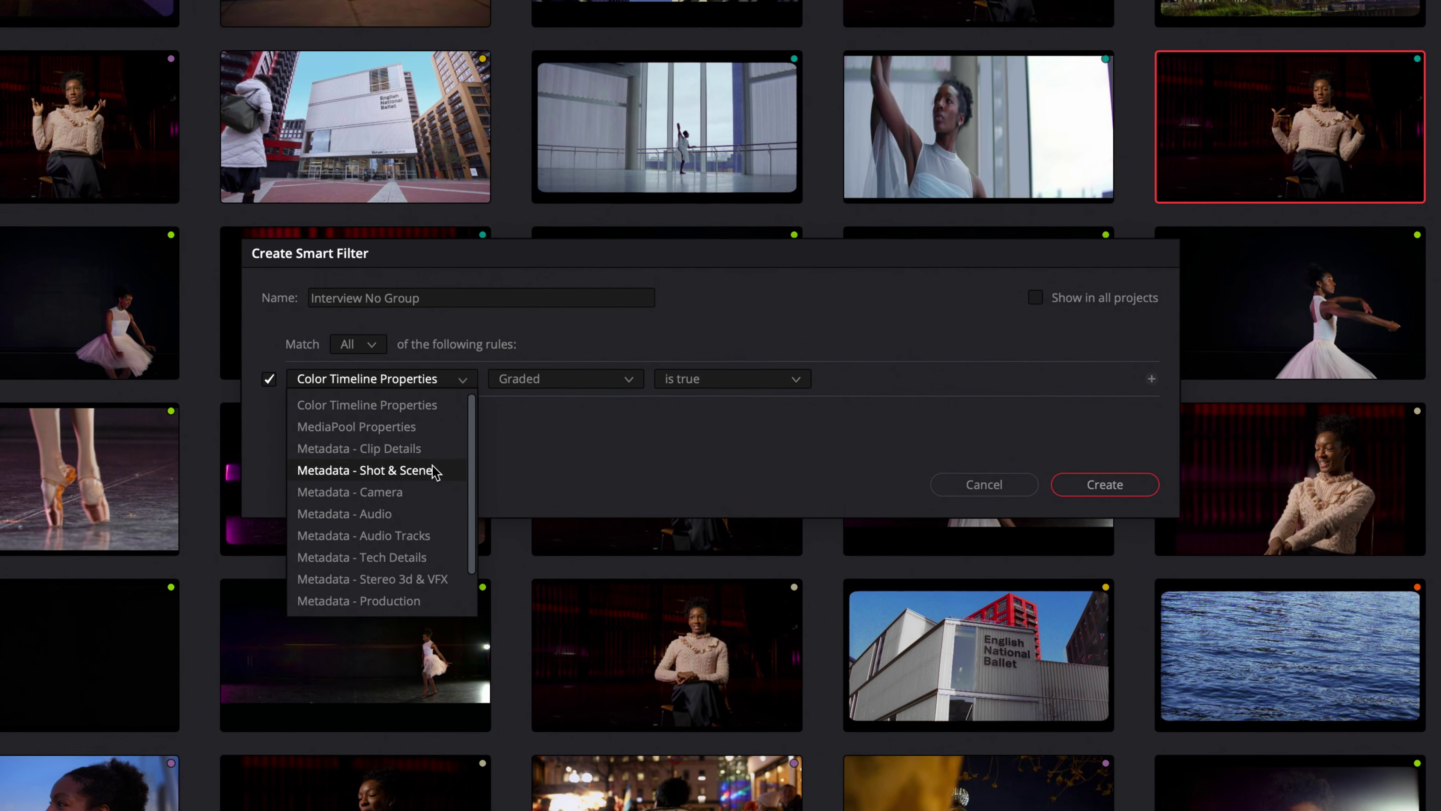
click(442, 462)
click(562, 386)
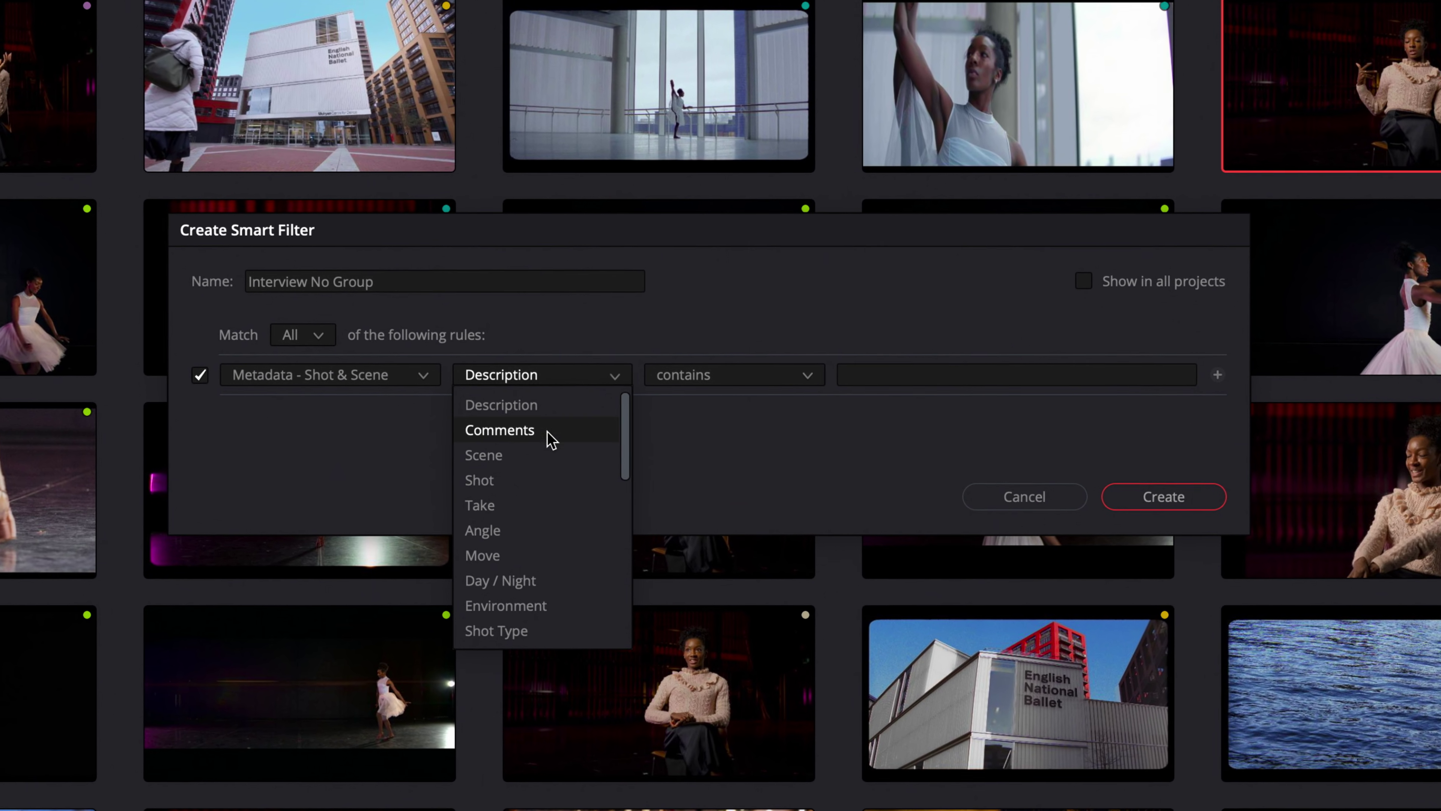
click(557, 455)
click(860, 373)
text(Interview)
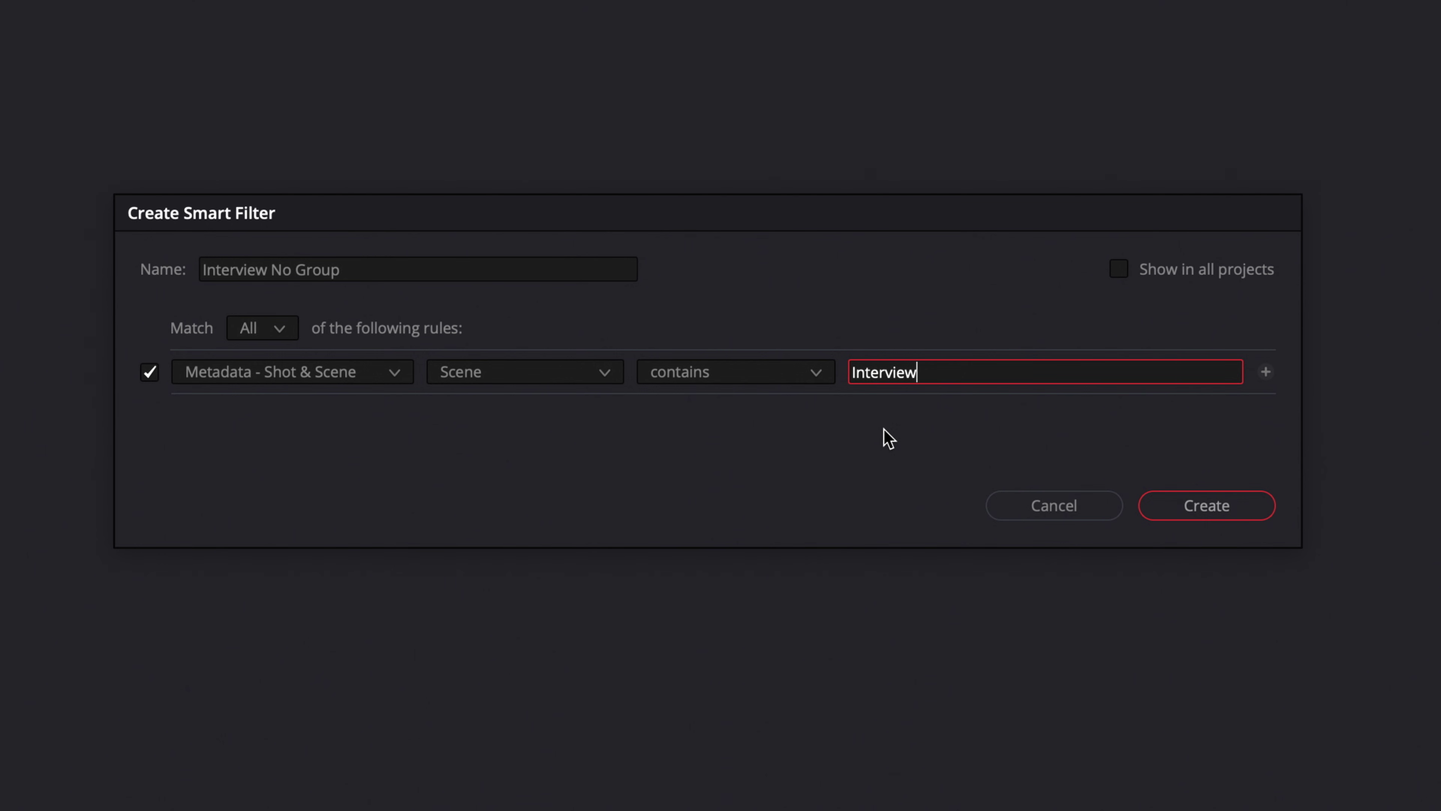
Add a second rule, Color Timeline Properties Group is empty, and create the filter
click(1265, 372)
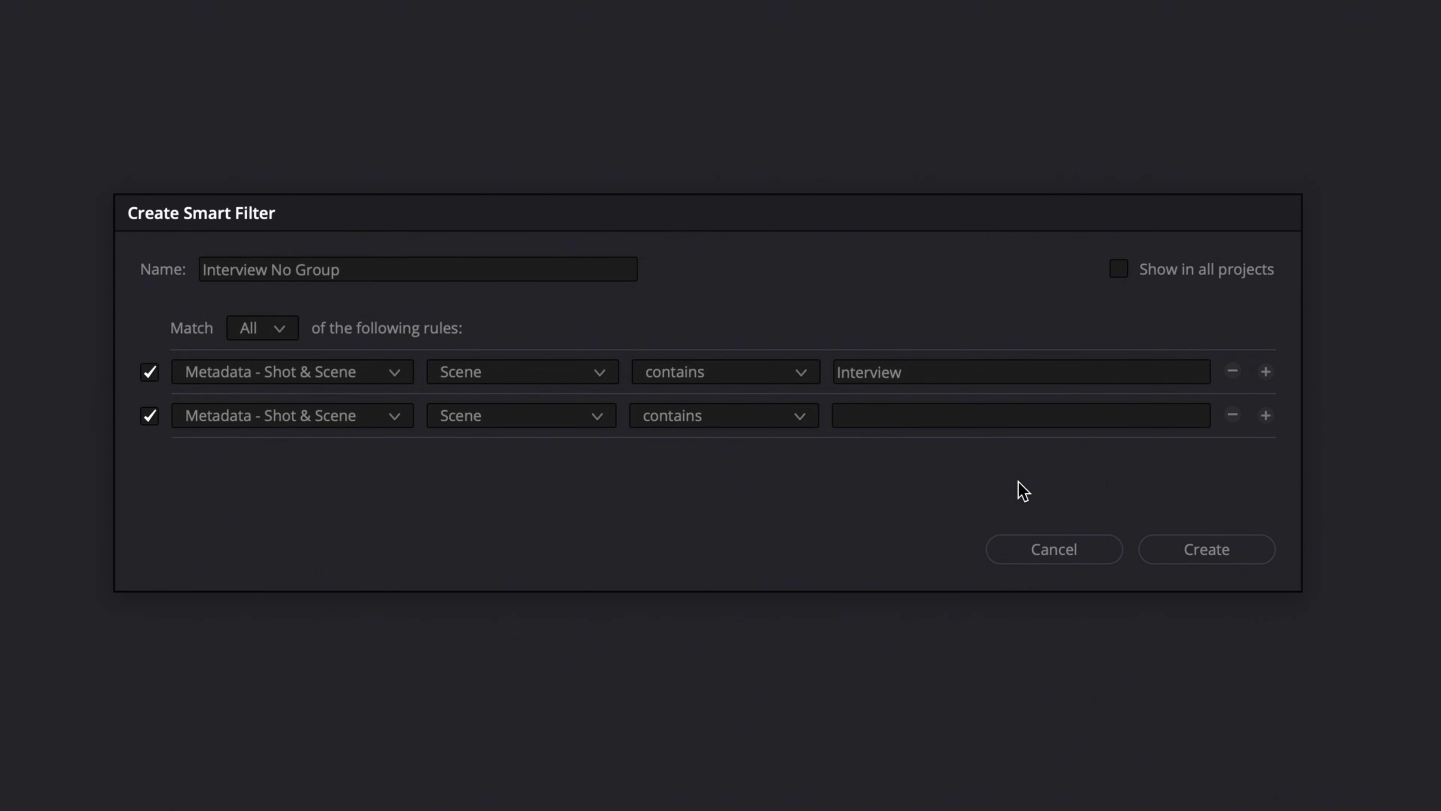
click(397, 417)
click(383, 448)
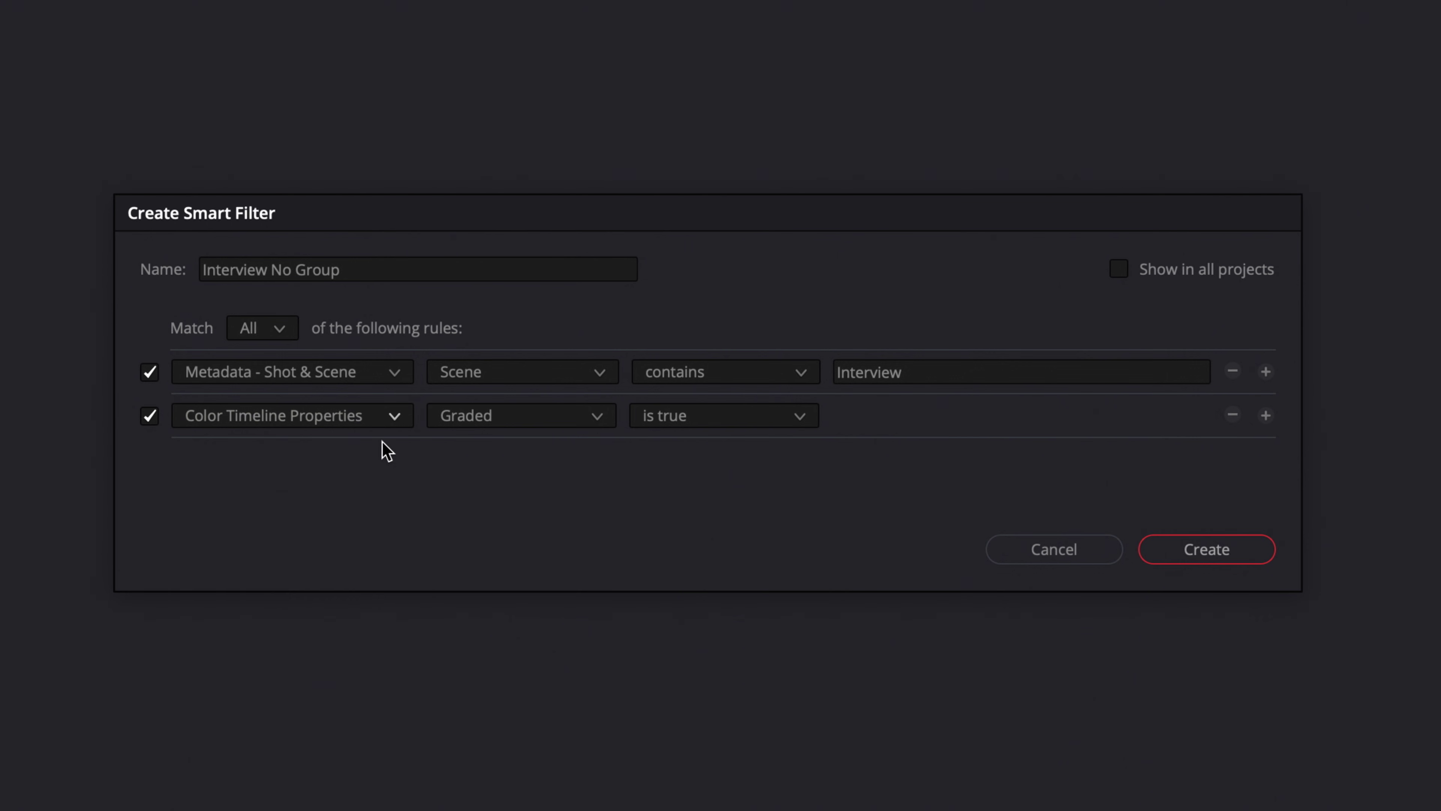
click(542, 423)
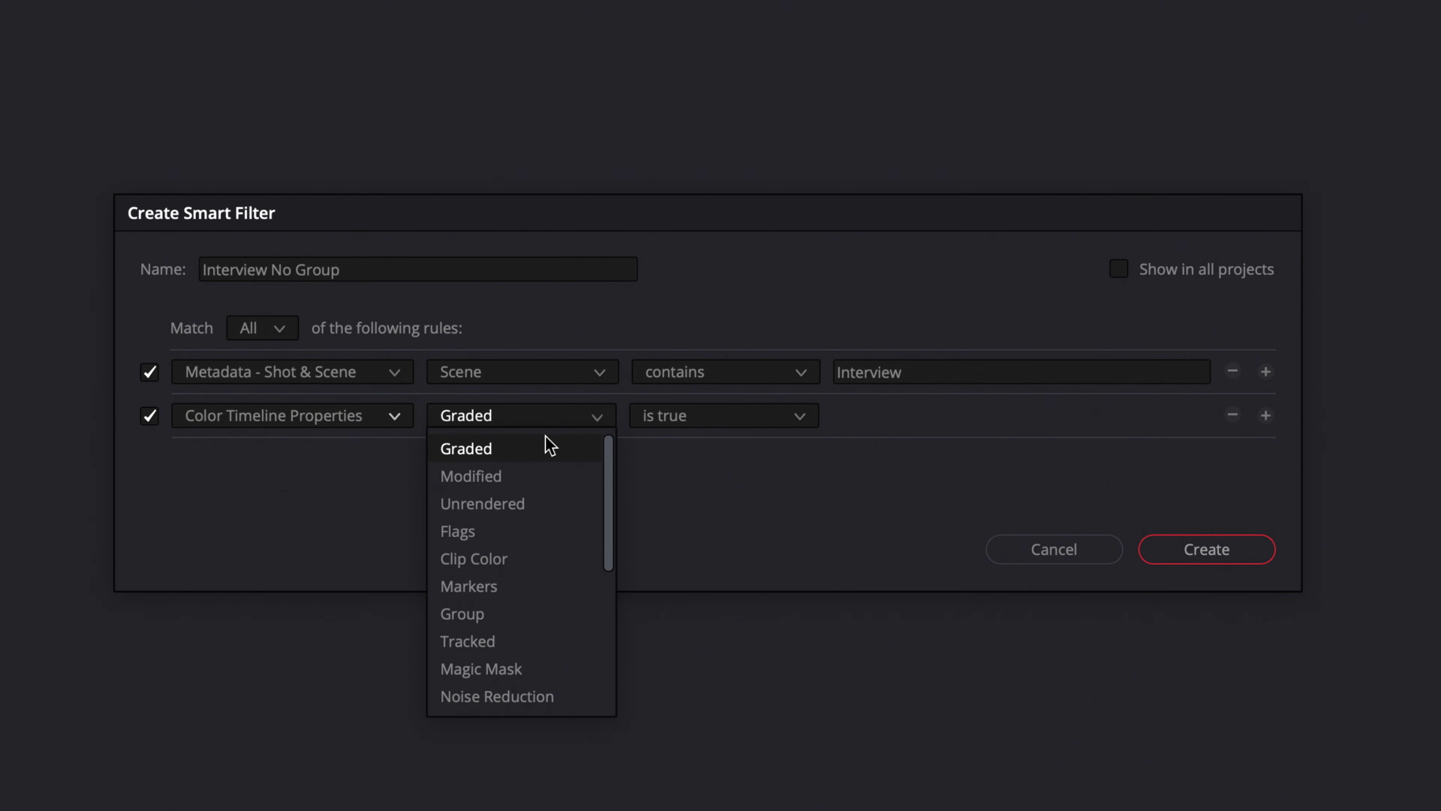
click(562, 612)
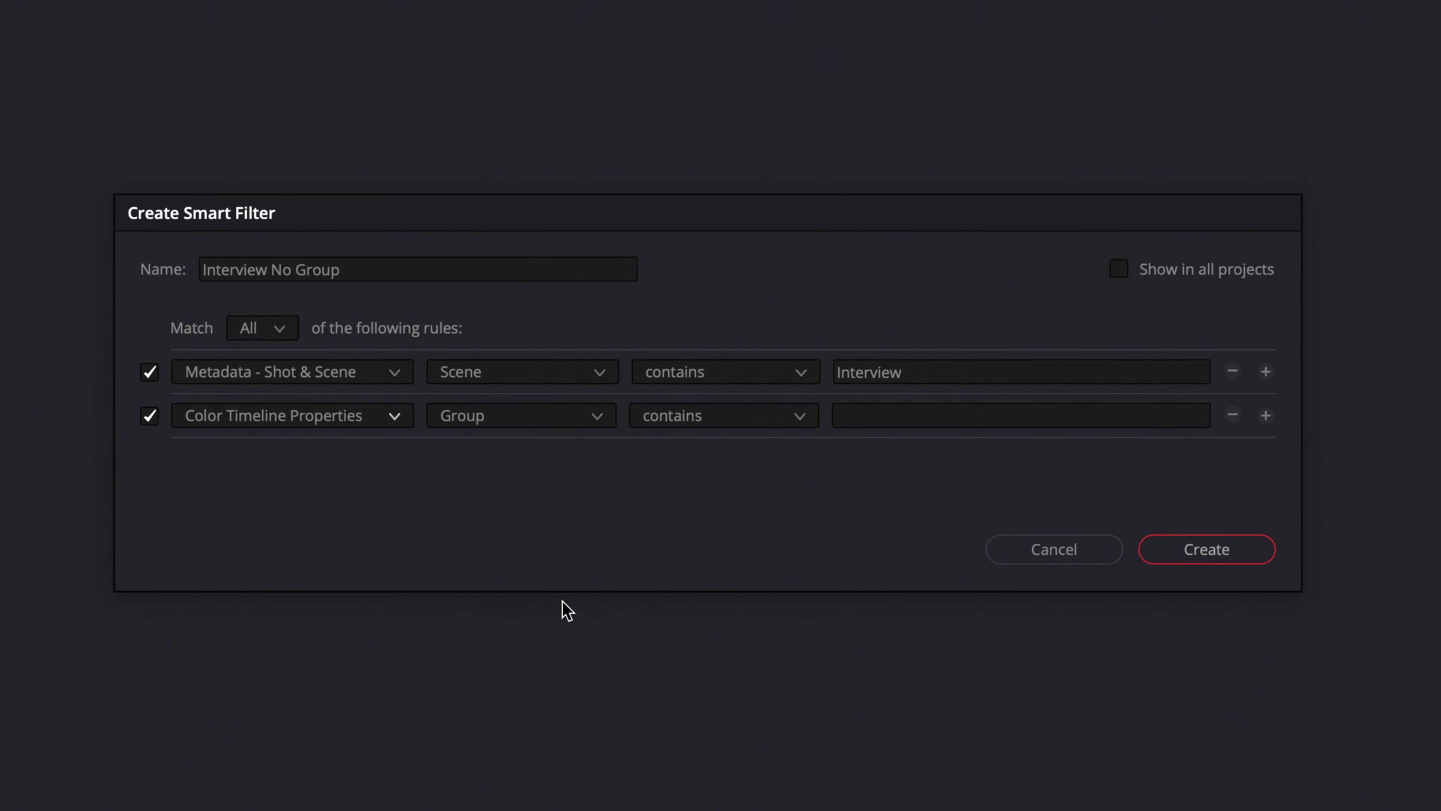
click(786, 426)
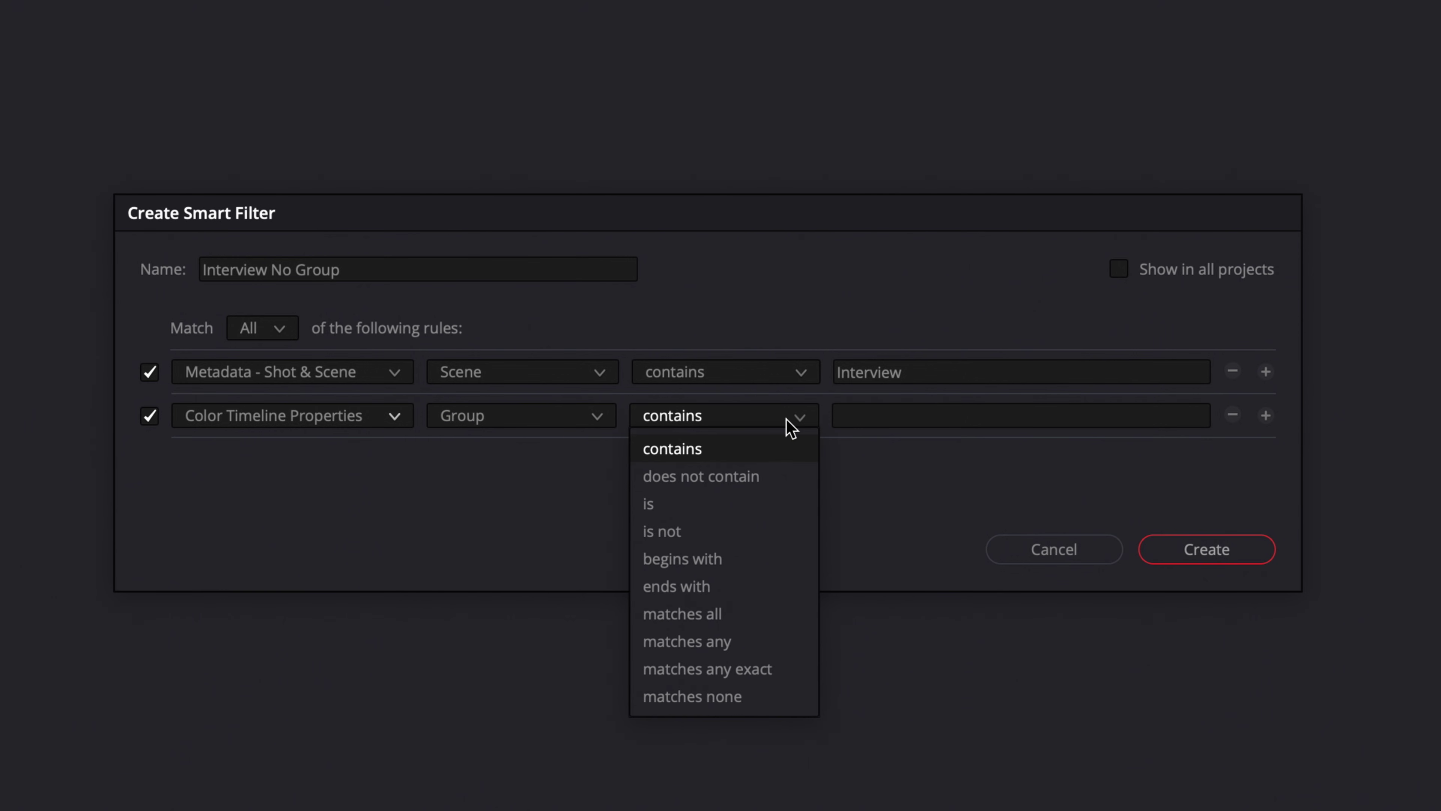
click(774, 506)
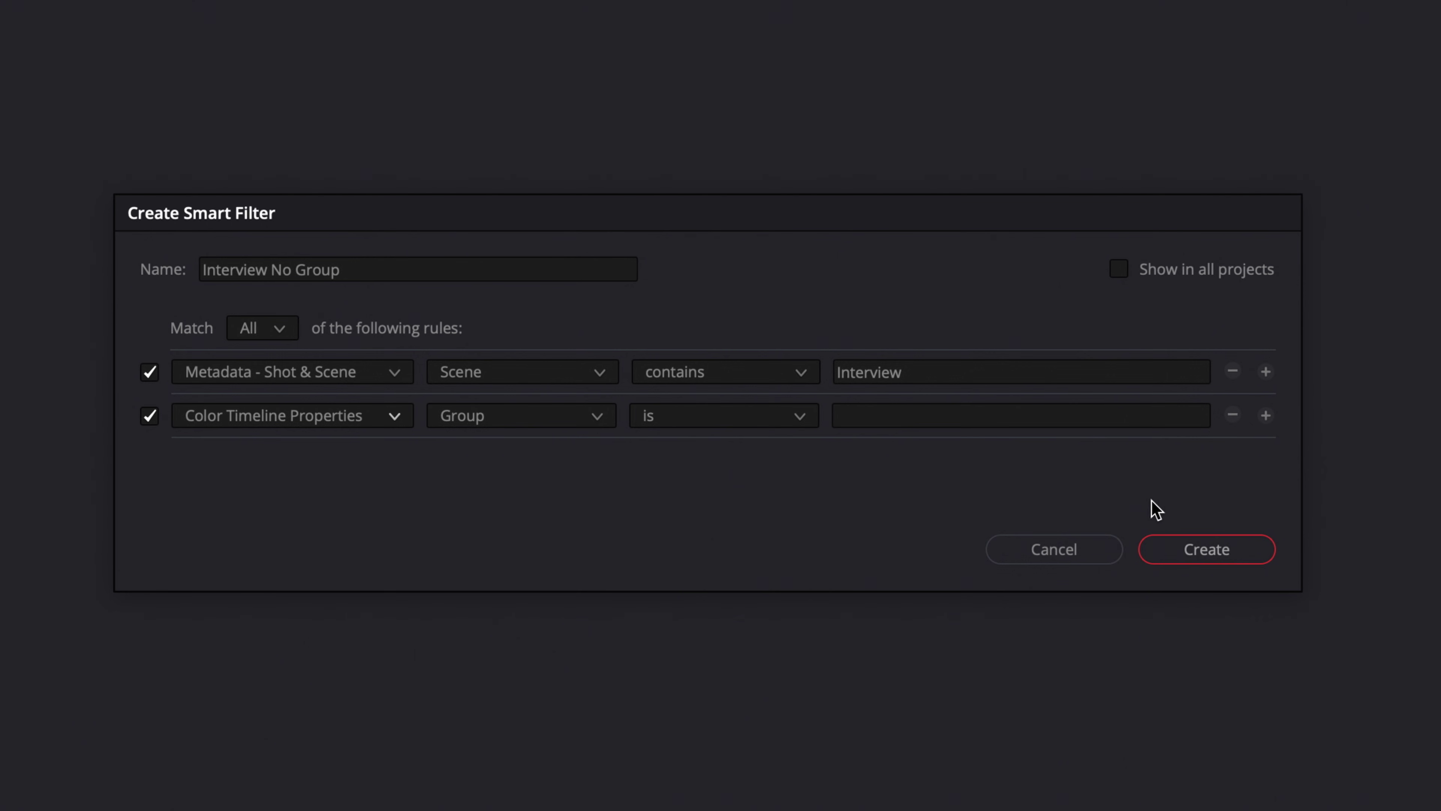
click(1248, 548)
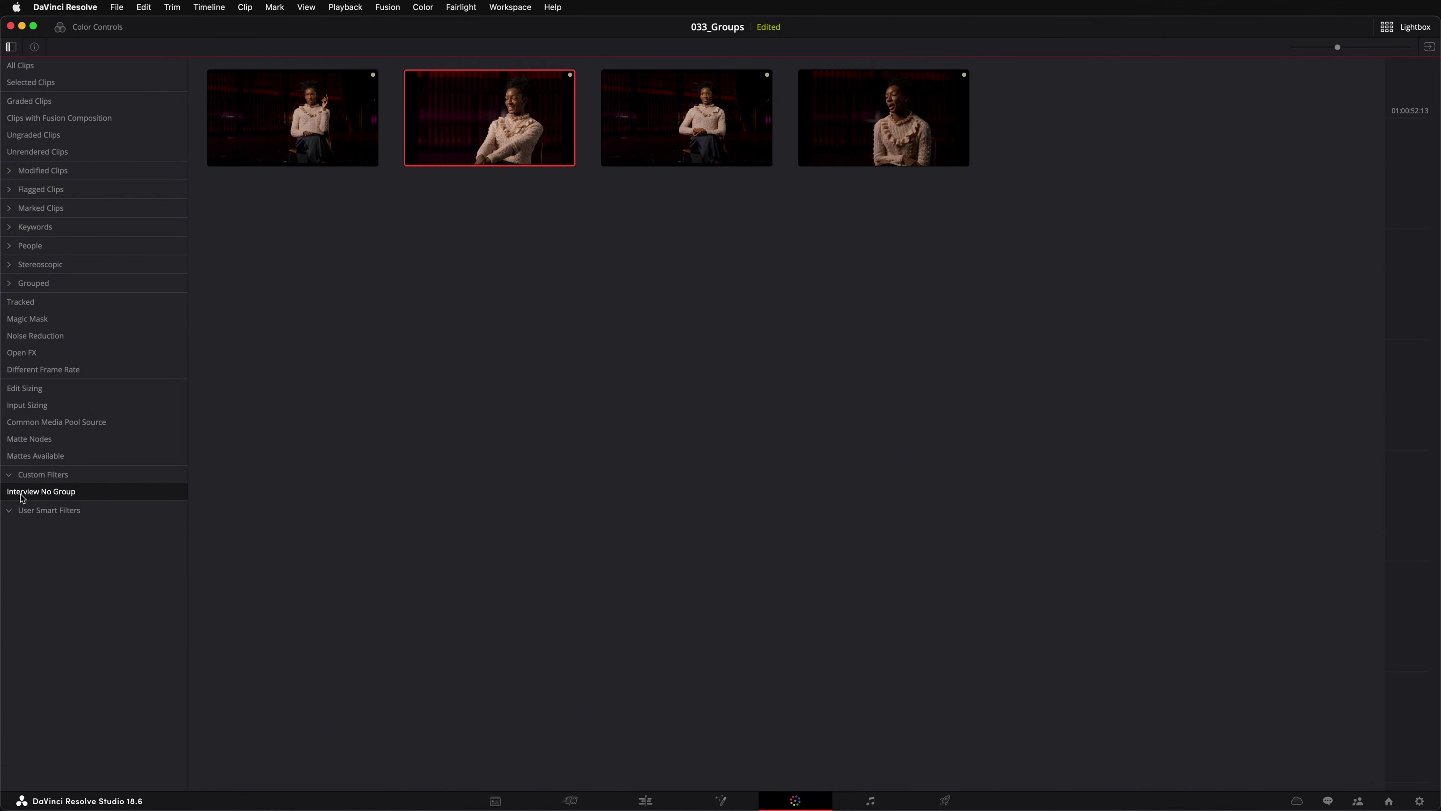
Add interview clips 1 and 3 to the current group
click(267, 112)
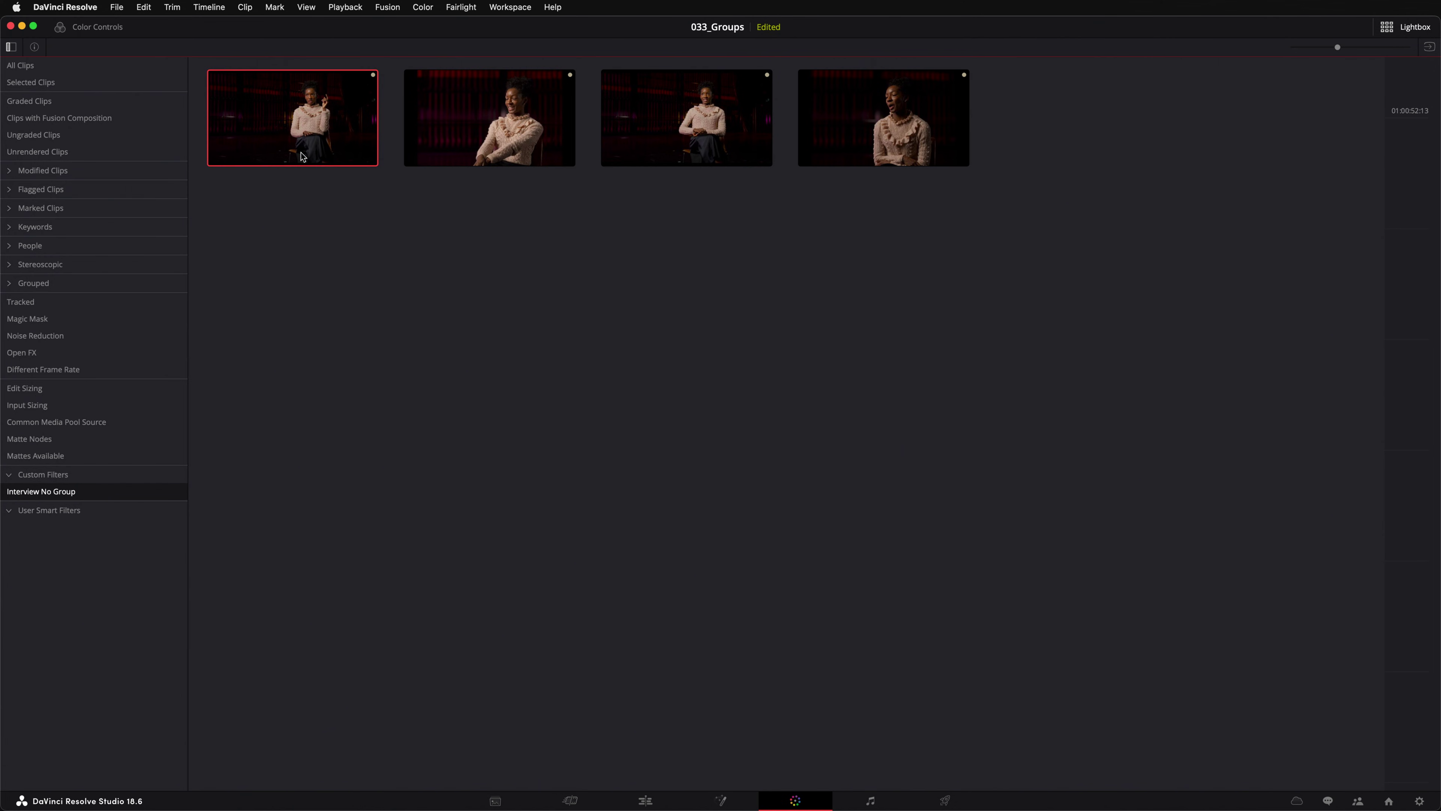
super+click(612, 105)
right_click(613, 105)
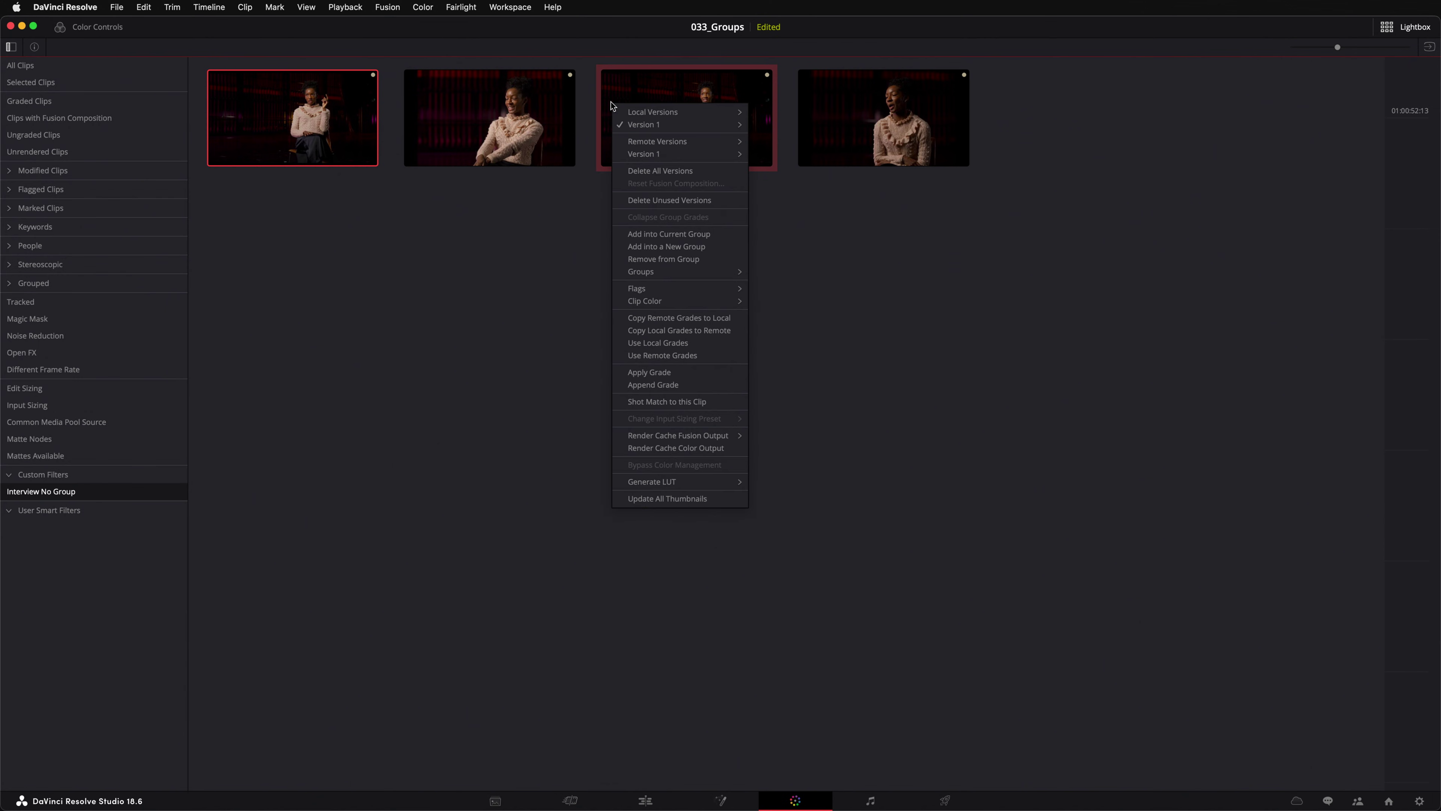
click(722, 234)
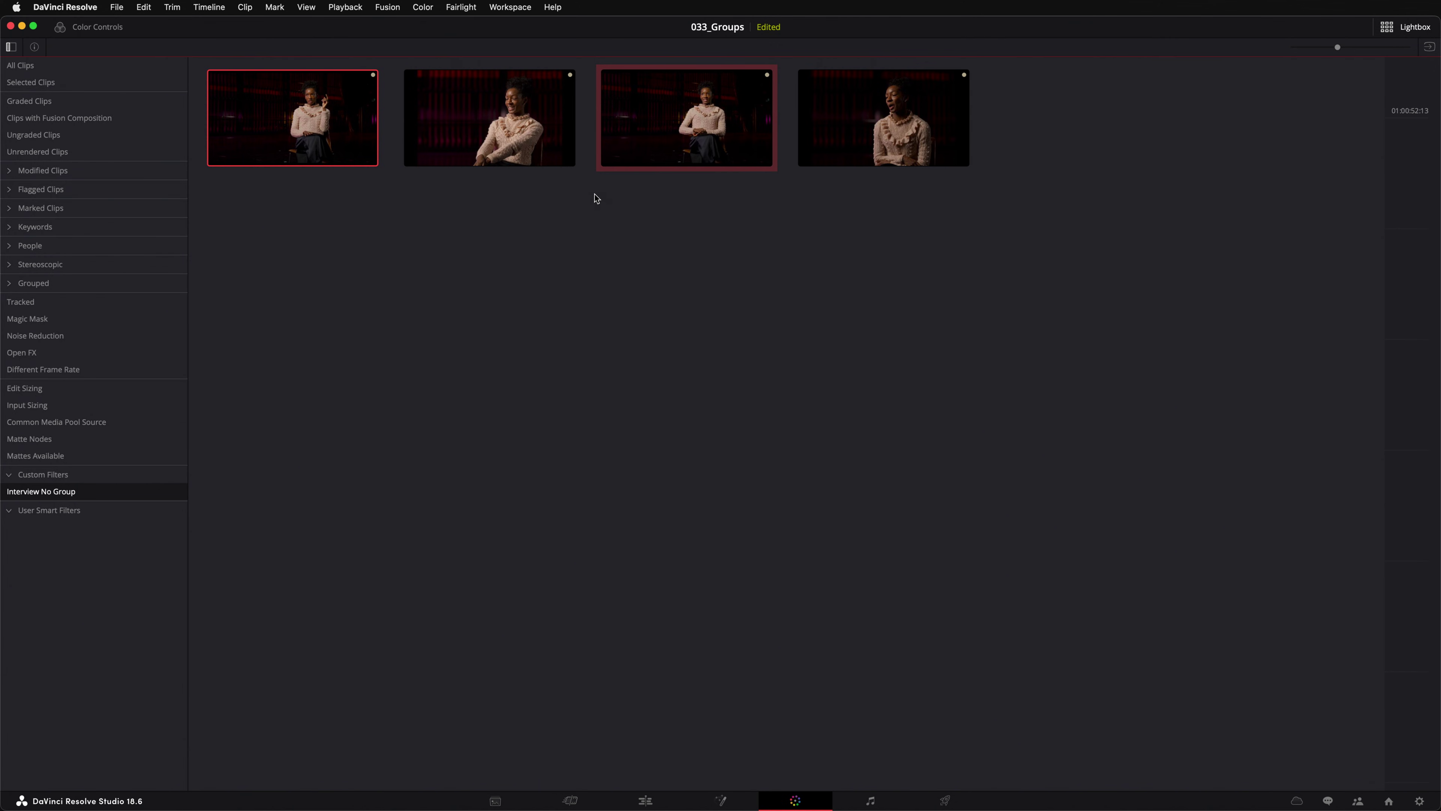
Put interview clips 2 and 4 into a new group named 'Interview B'
click(527, 154)
right_click(842, 154)
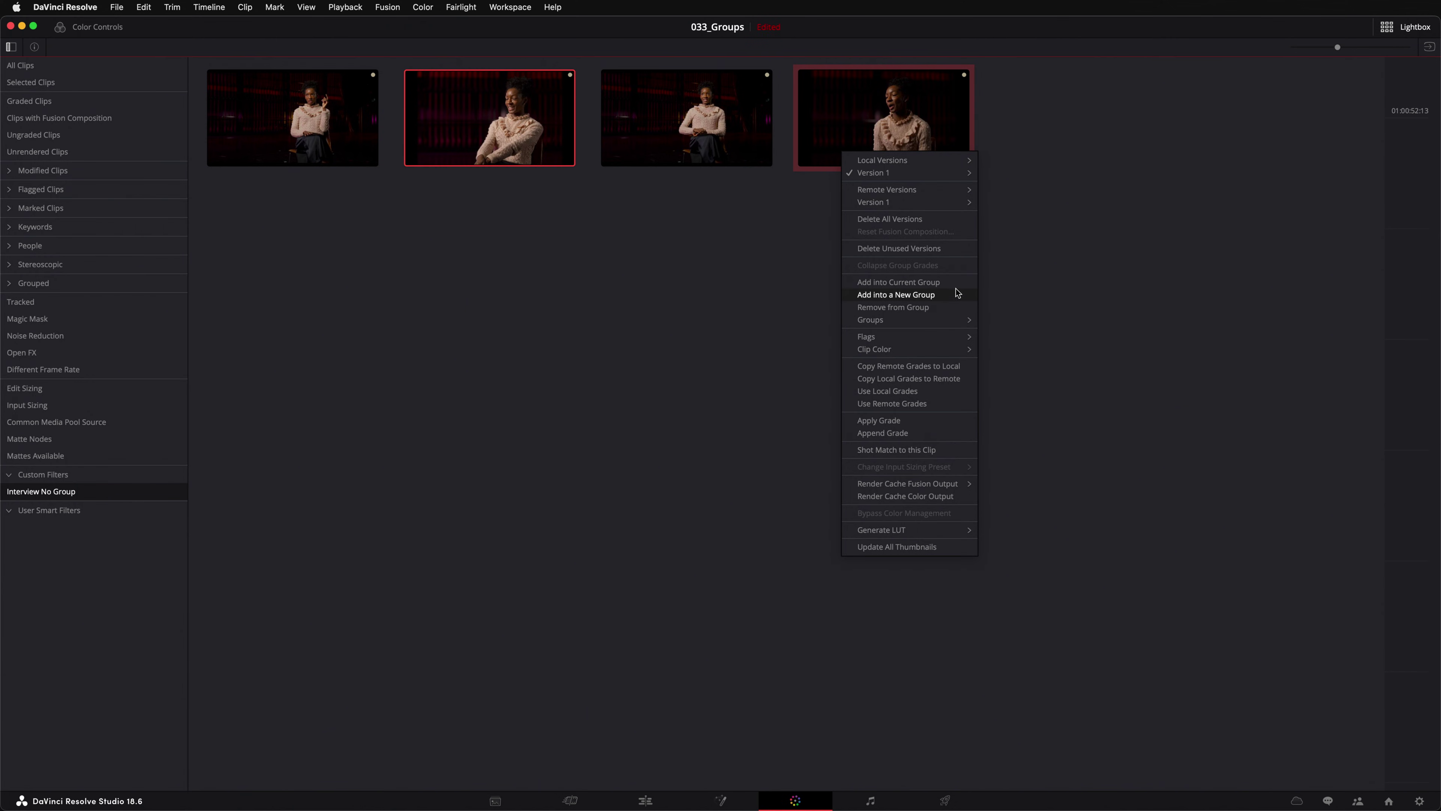
click(956, 296)
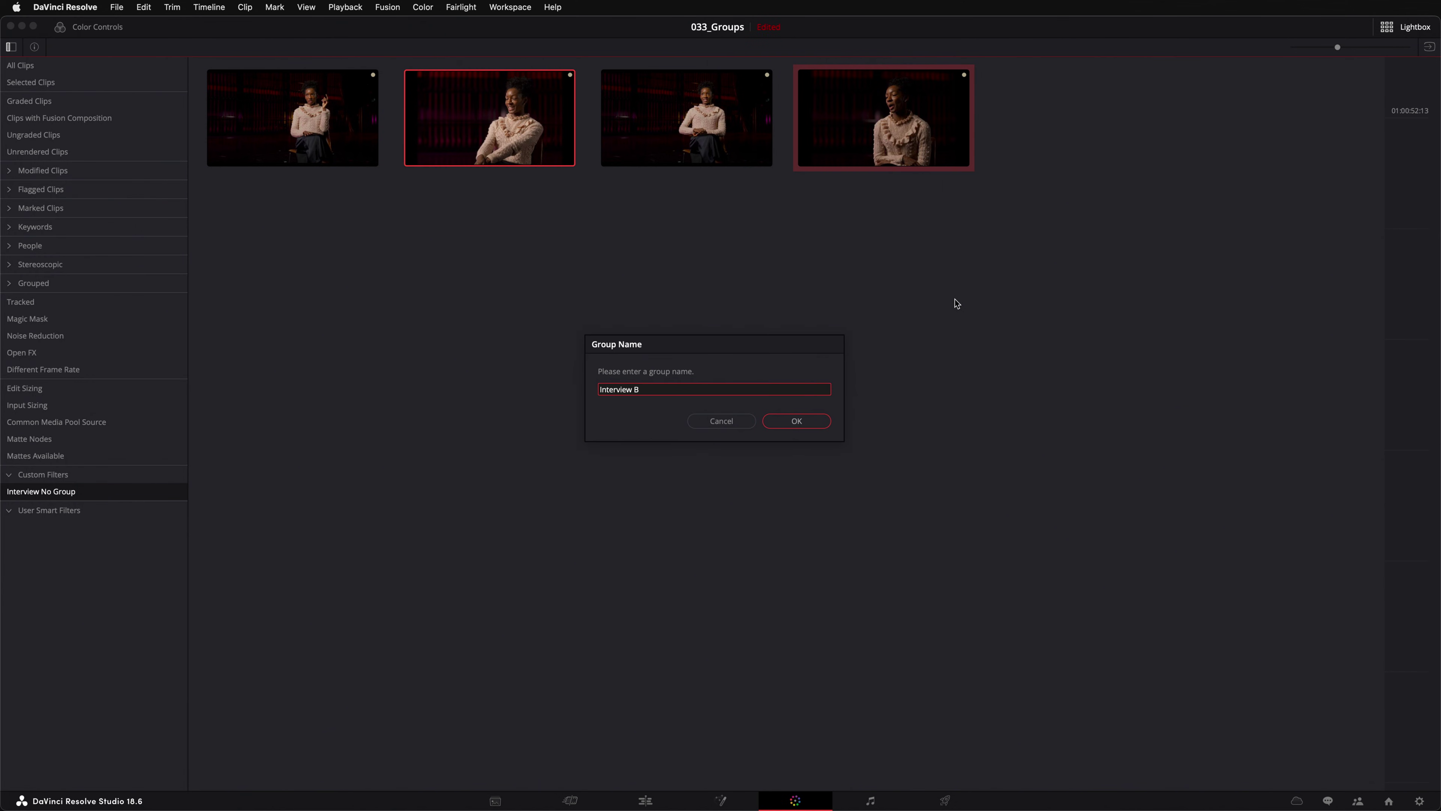
click(806, 423)
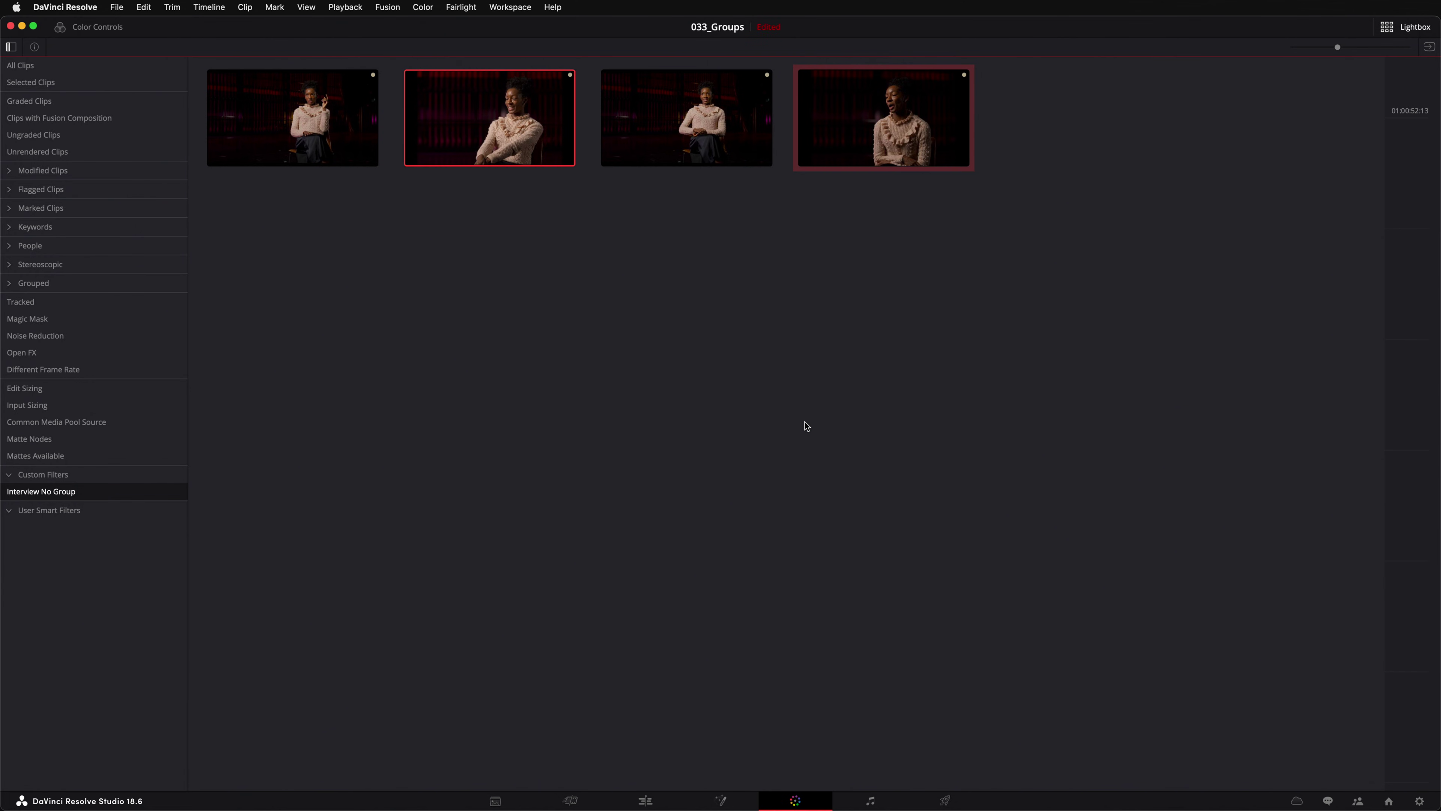
Close the Lightbox, switch to the Group Pre-Clip level and slightly nudge the midtone balance
click(44, 64)
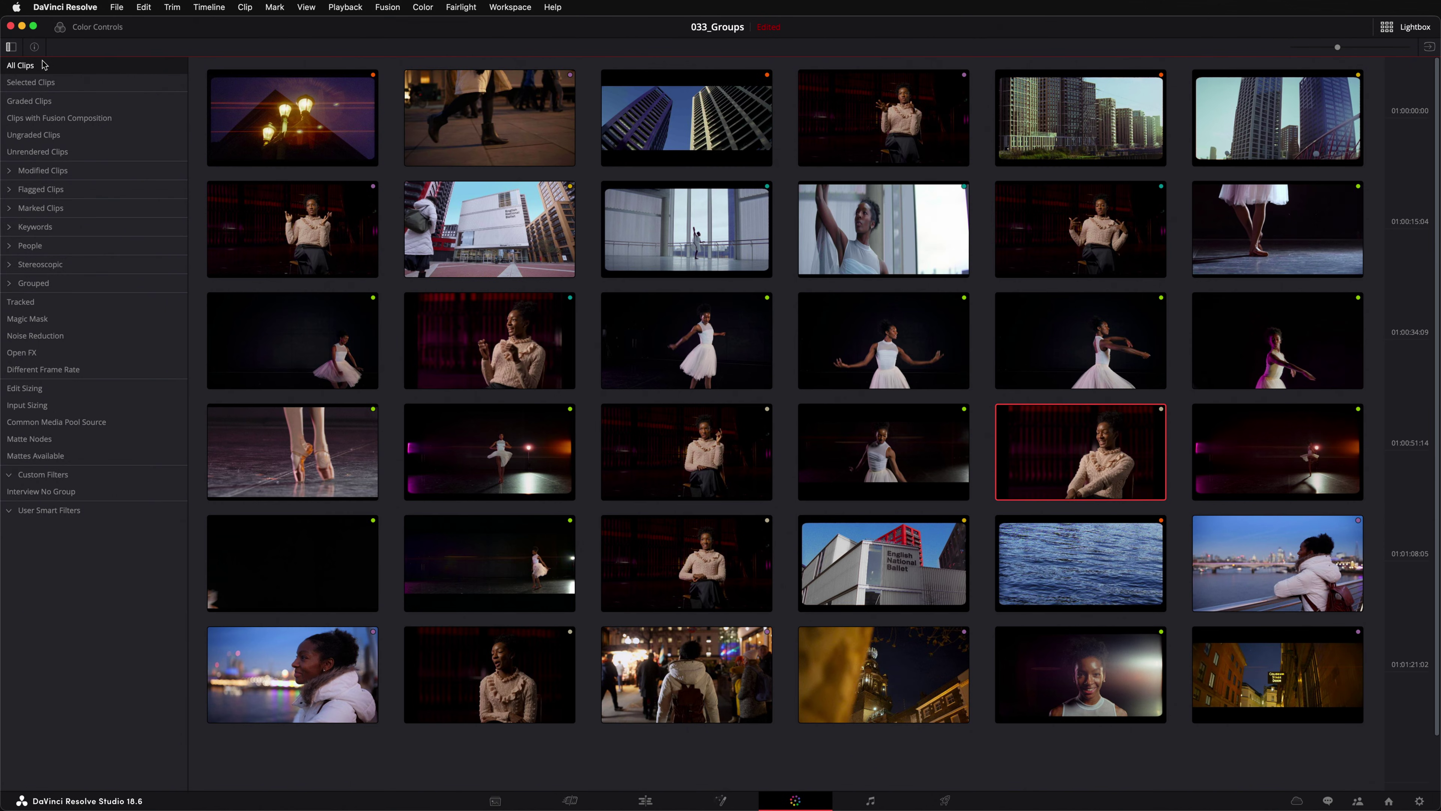
click(1392, 27)
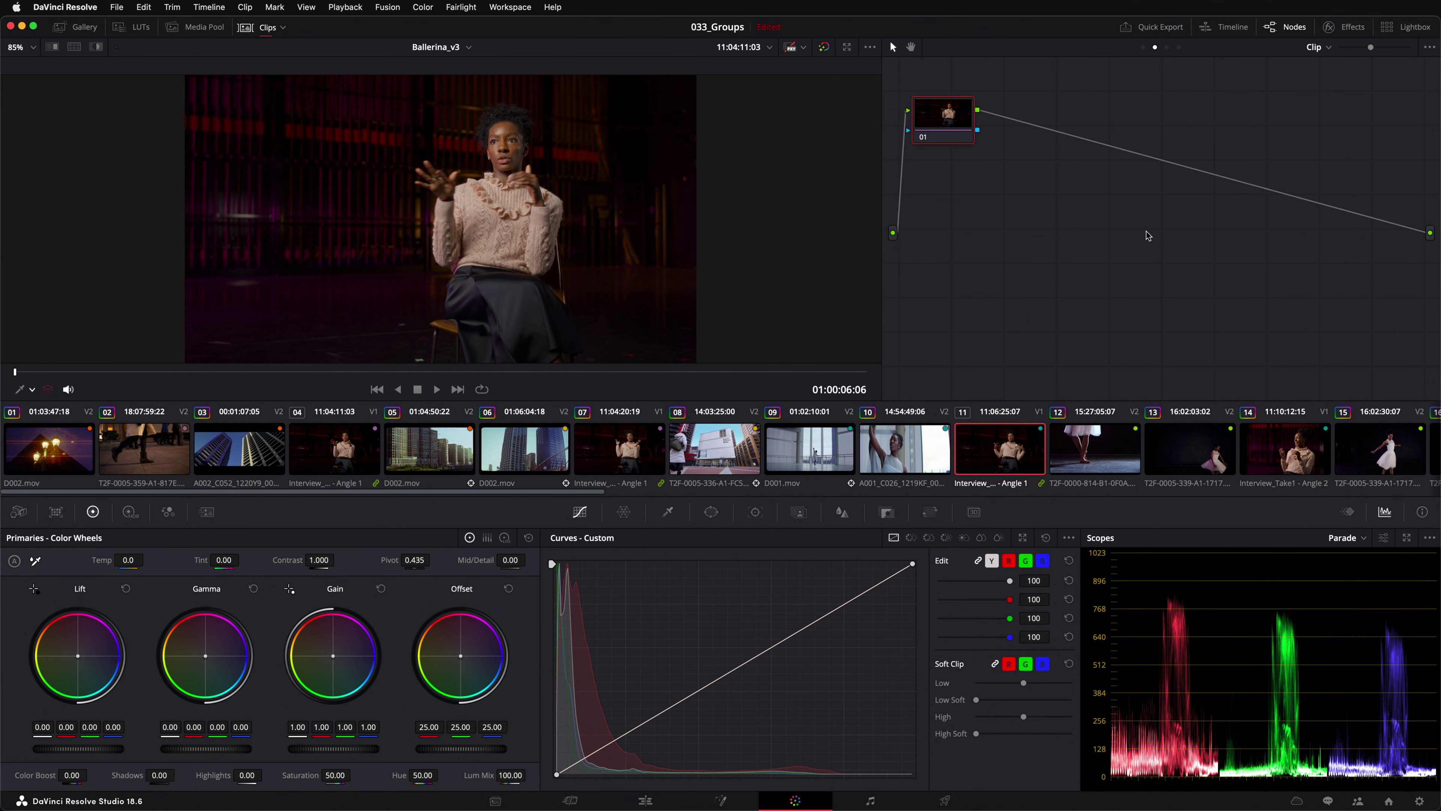
click(1329, 49)
click(1325, 67)
drag(207, 660, 208, 657)
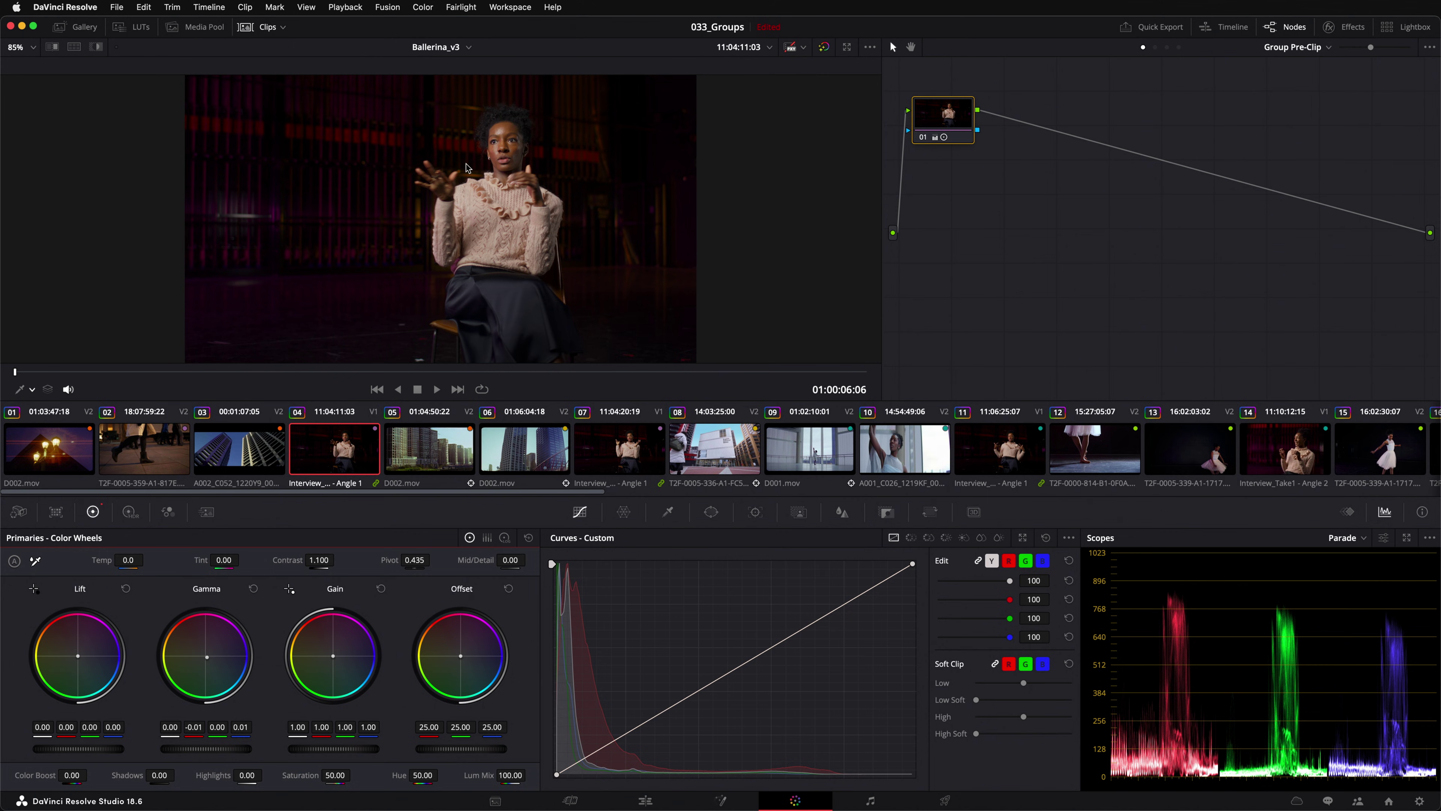
Select dance clips 09 through 20 on track V2
click(1203, 30)
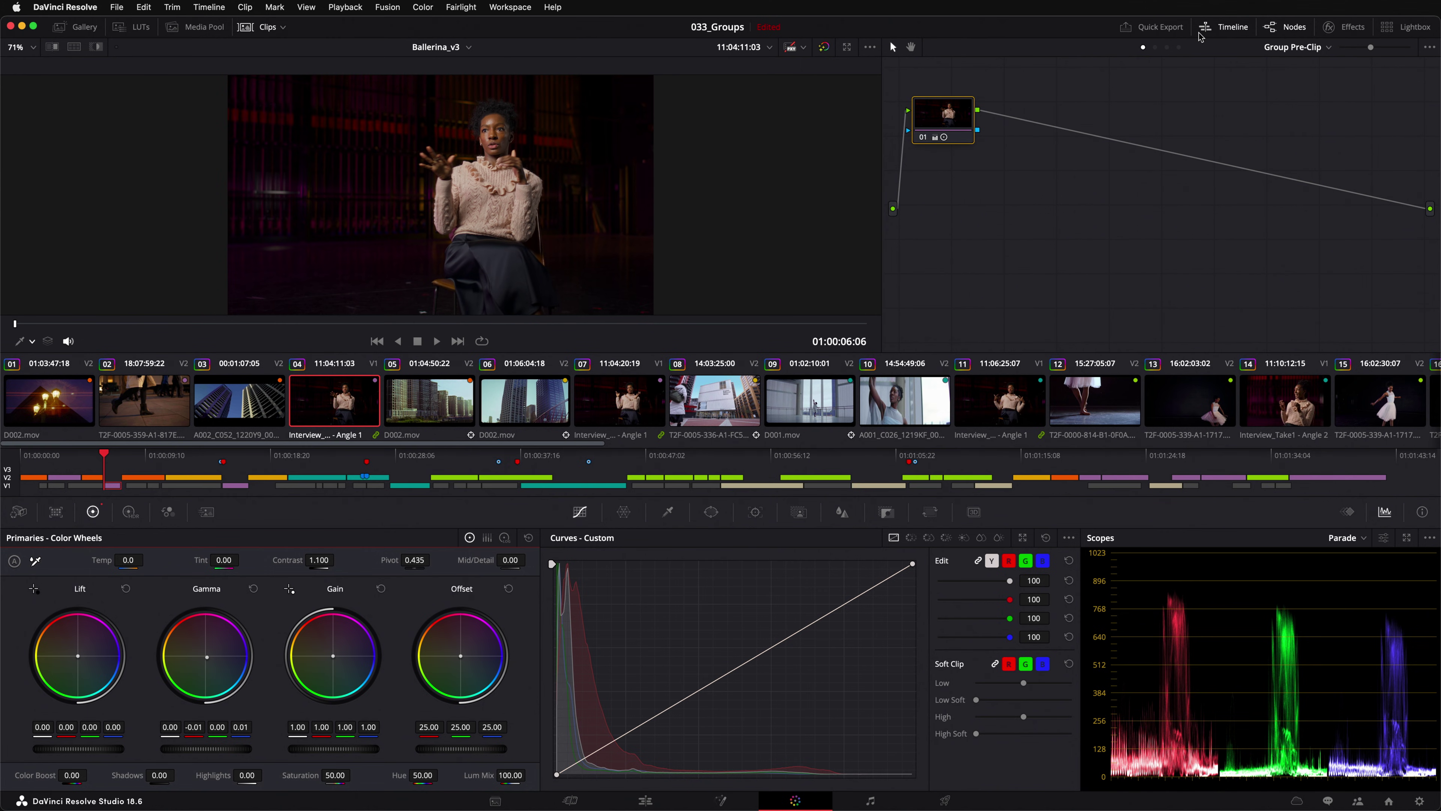
click(8, 487)
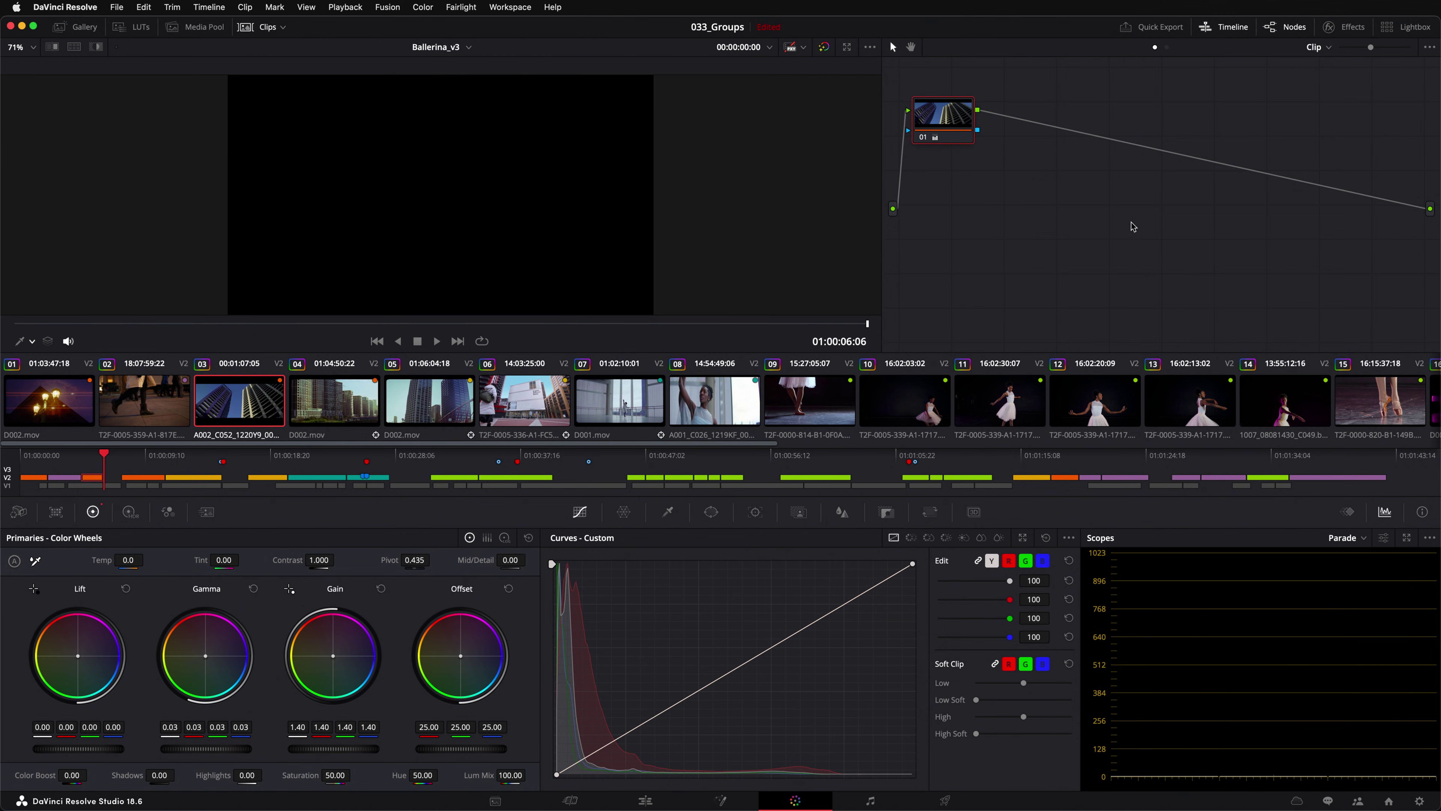
click(1229, 30)
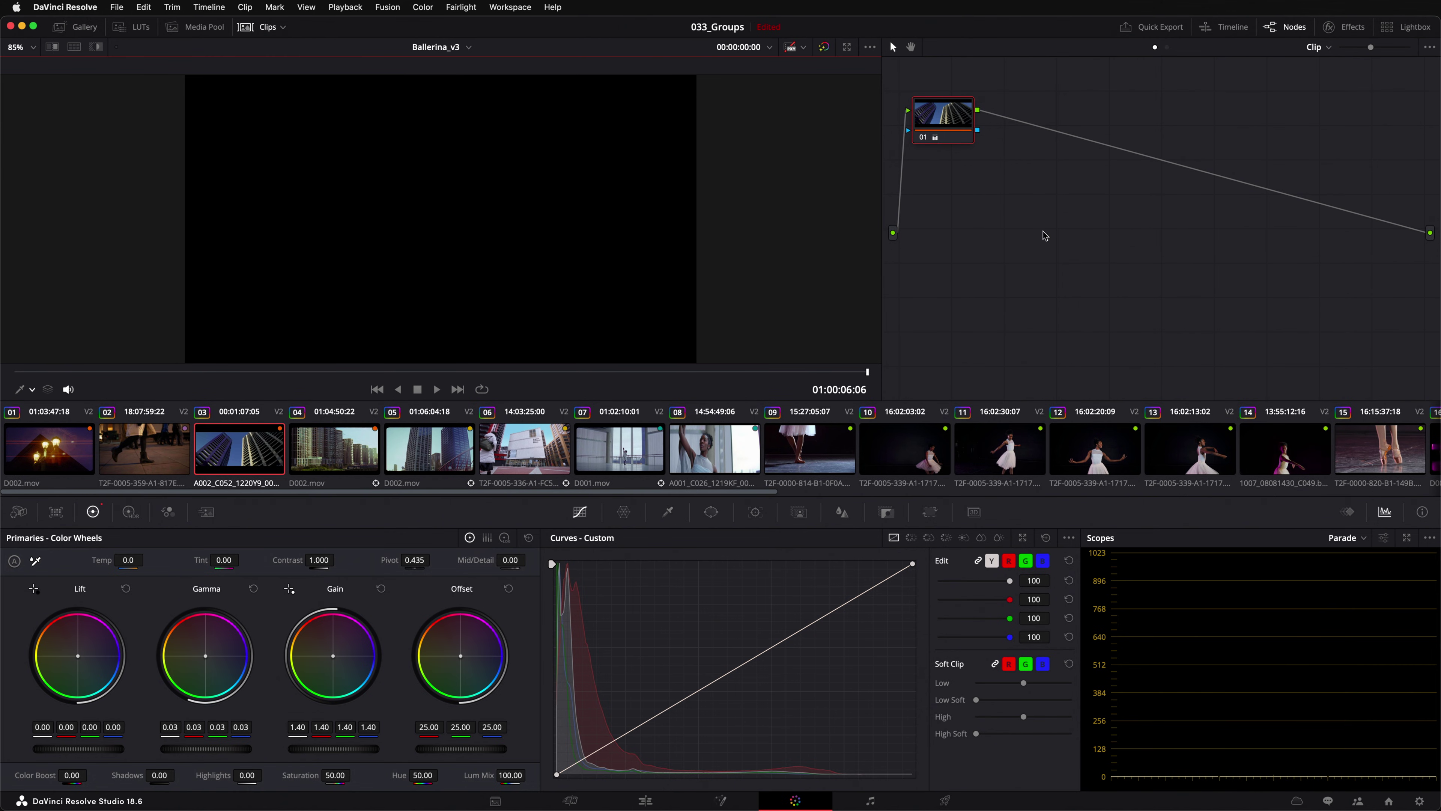
click(801, 455)
scroll(800, 454, right, 5)
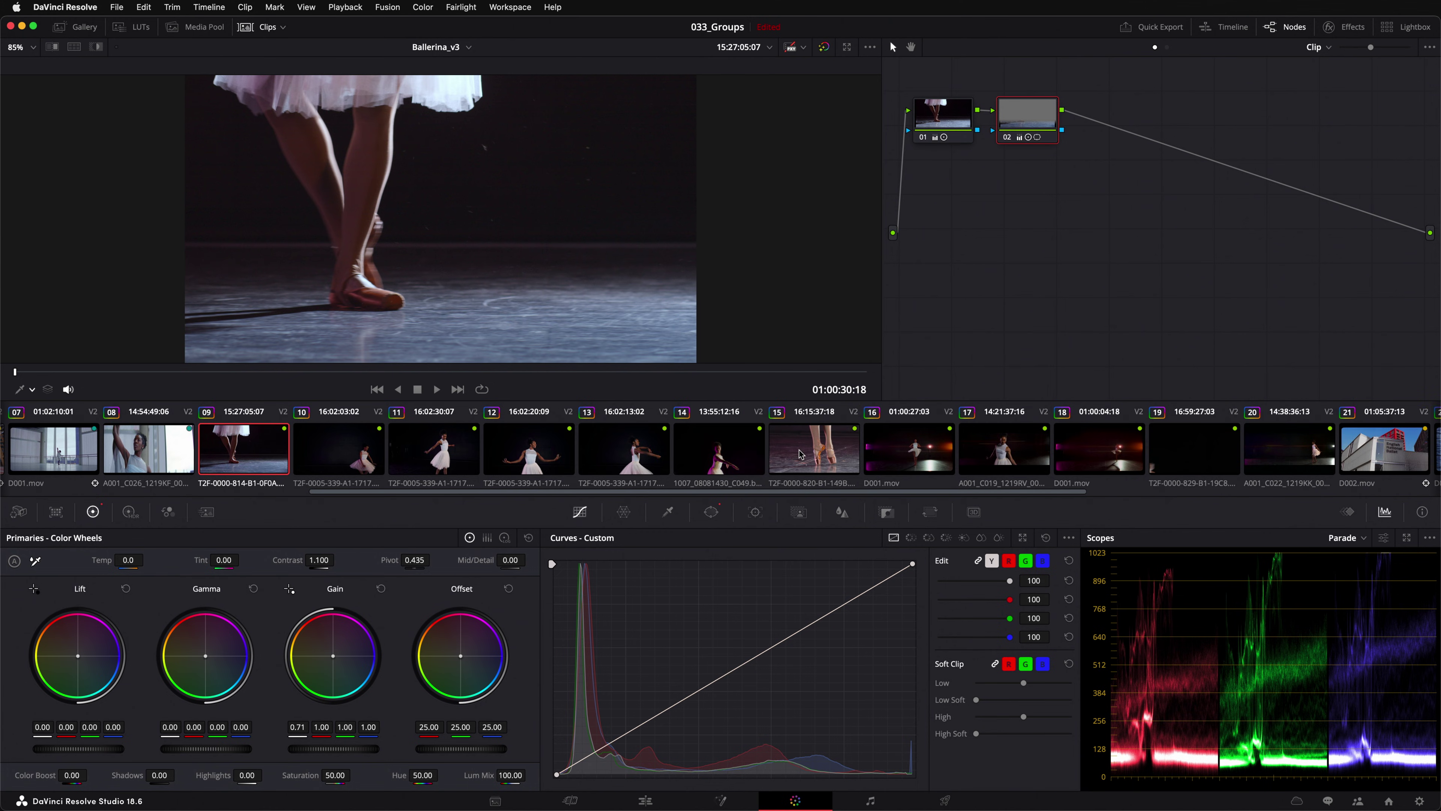
shift+click(1263, 459)
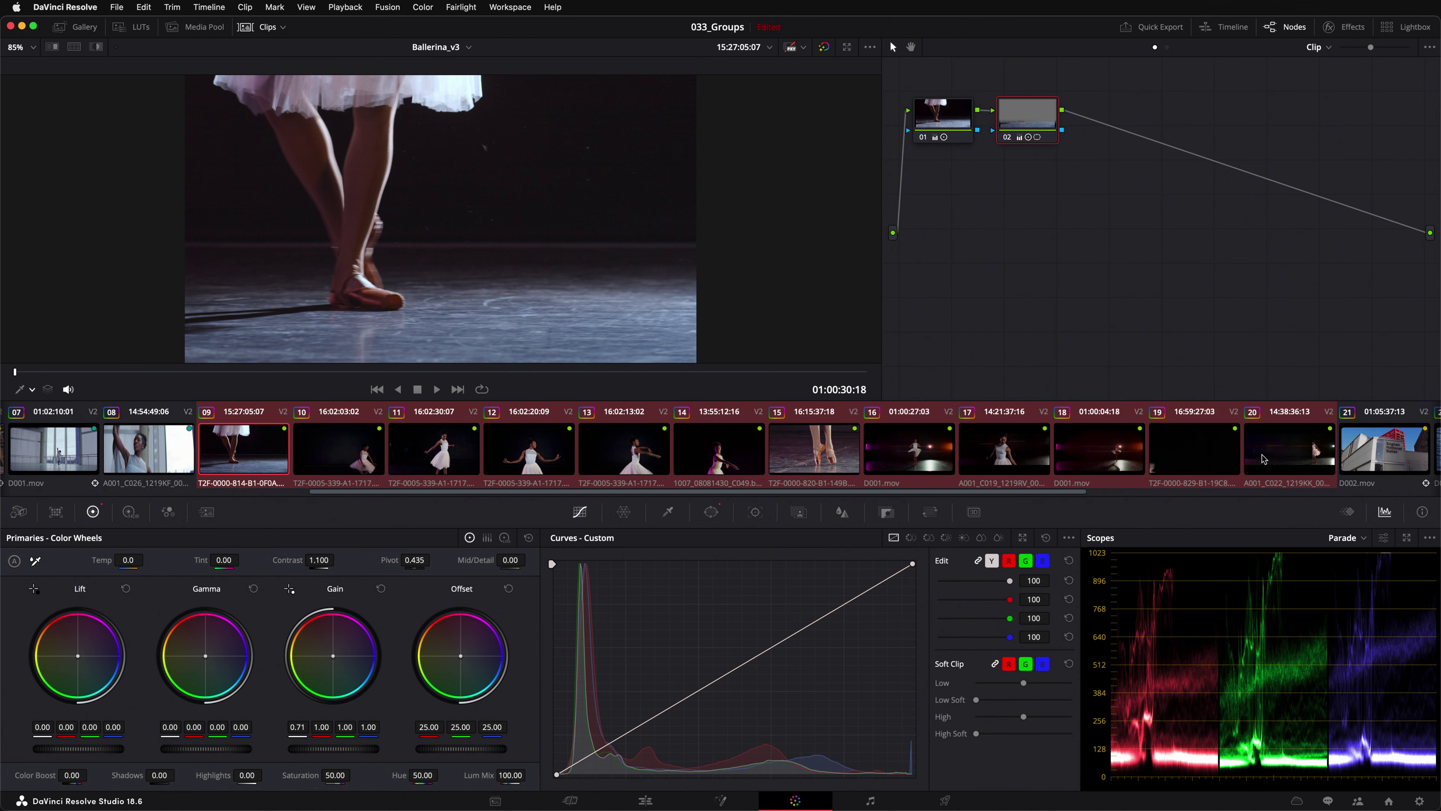
Group the selected clips as 'Dance' and switch to the Group Post-Clip grading level
right_click(723, 463)
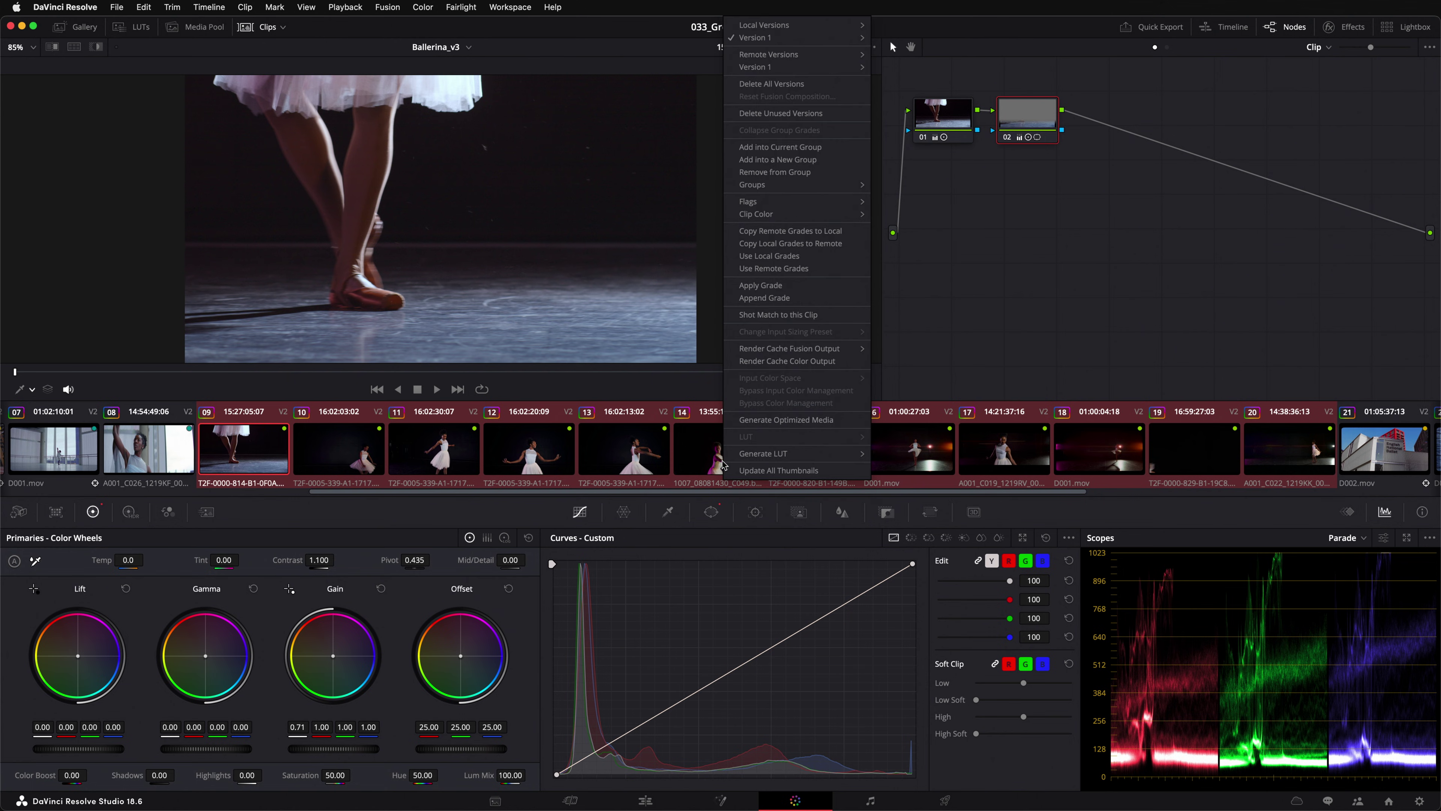
click(827, 166)
text(Dance)
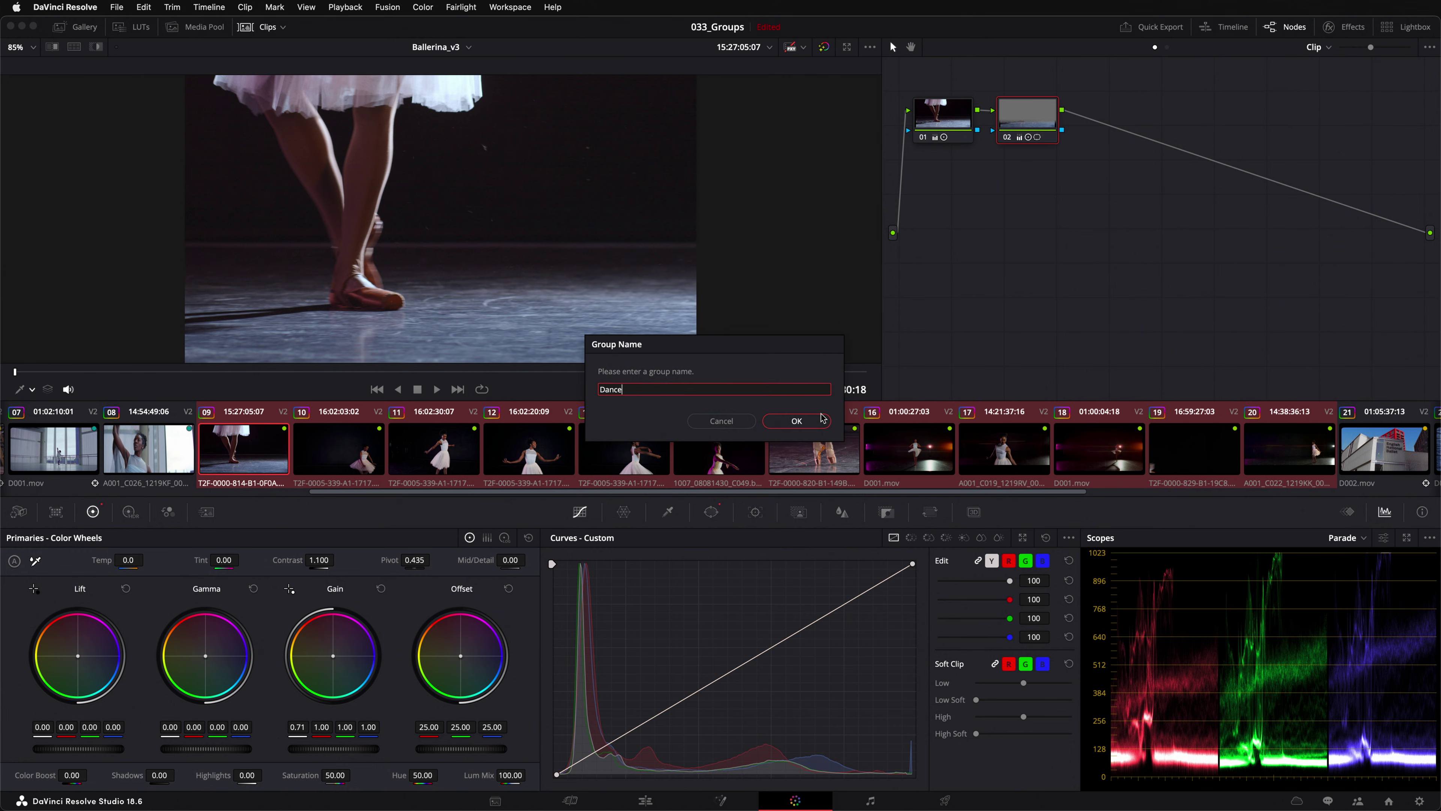
click(822, 420)
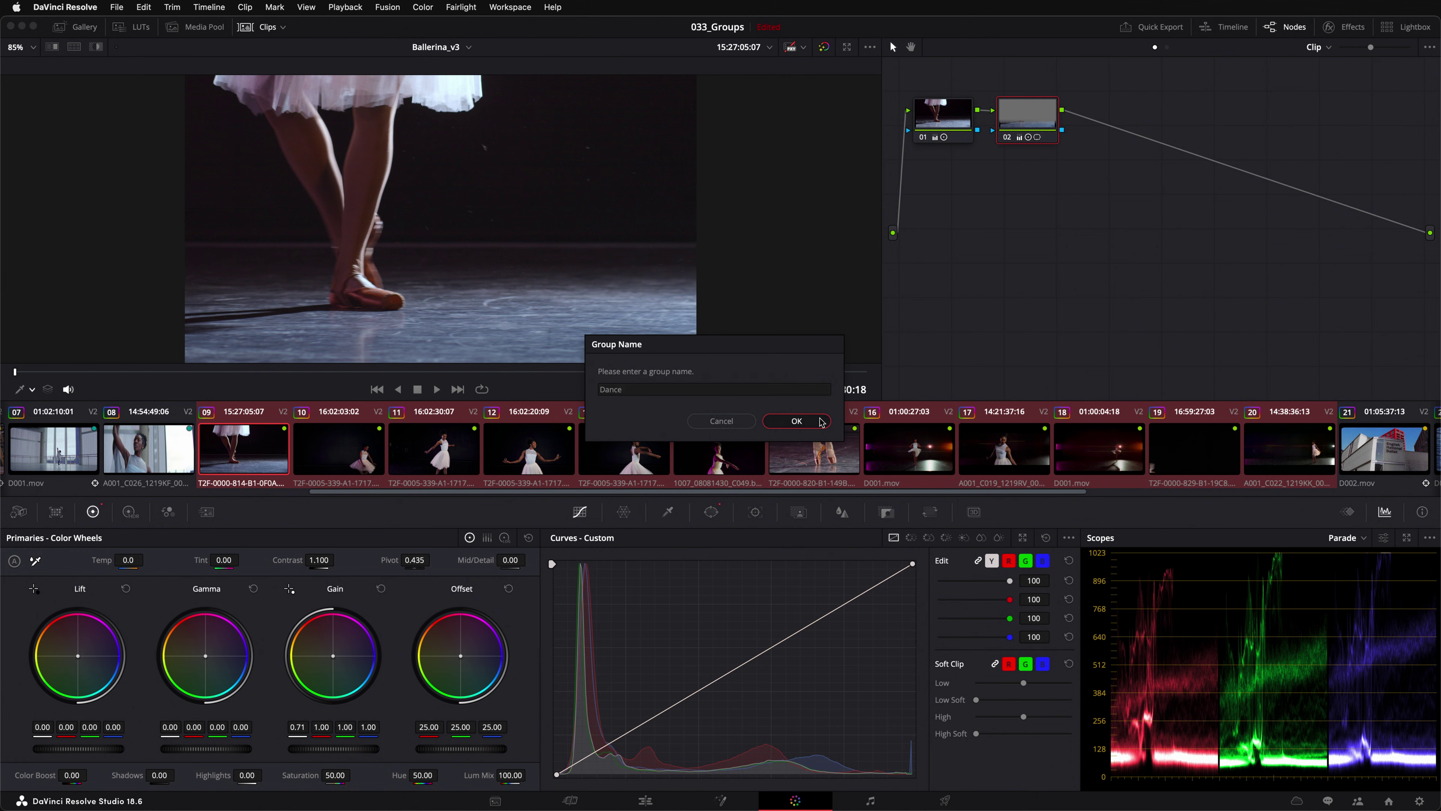
click(1327, 47)
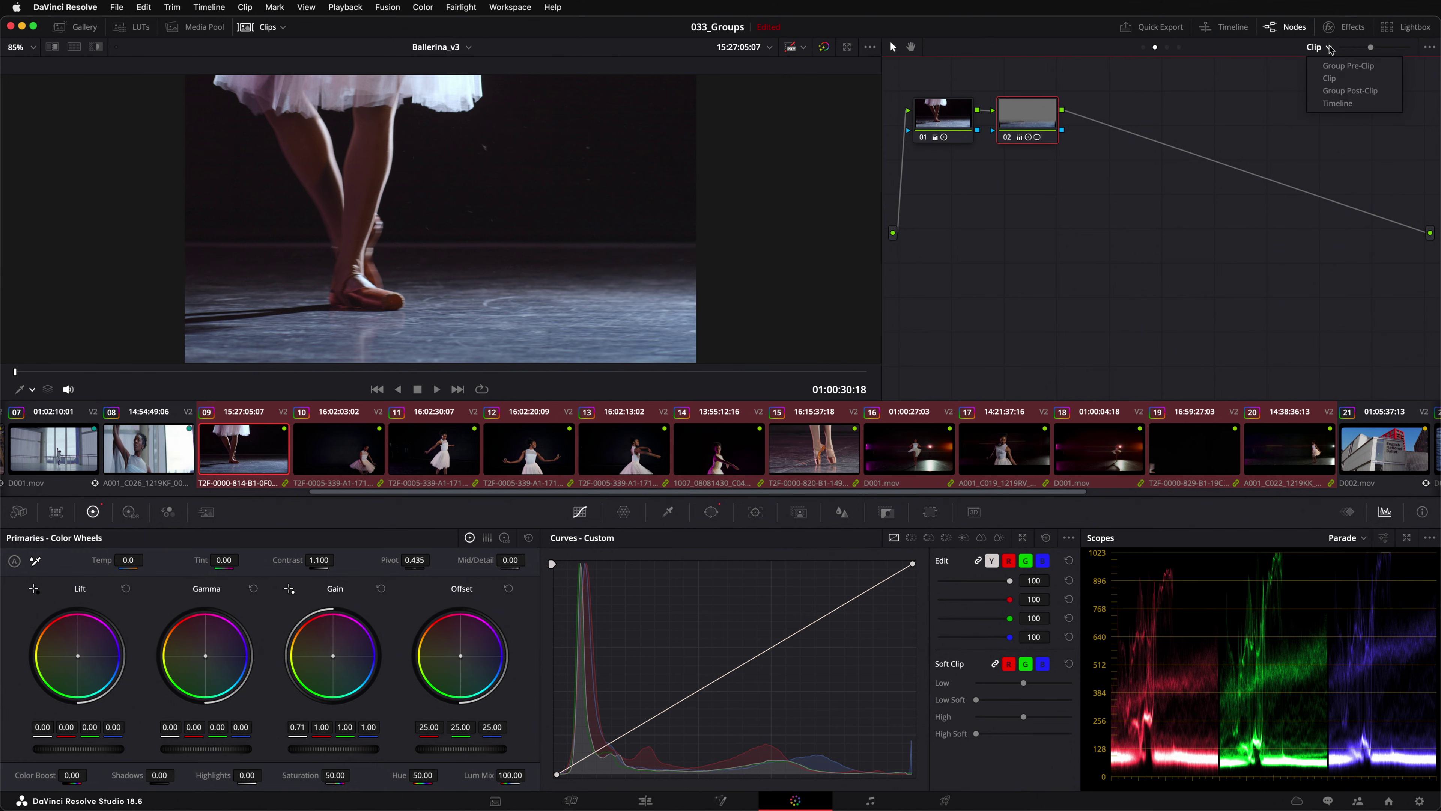
click(1378, 90)
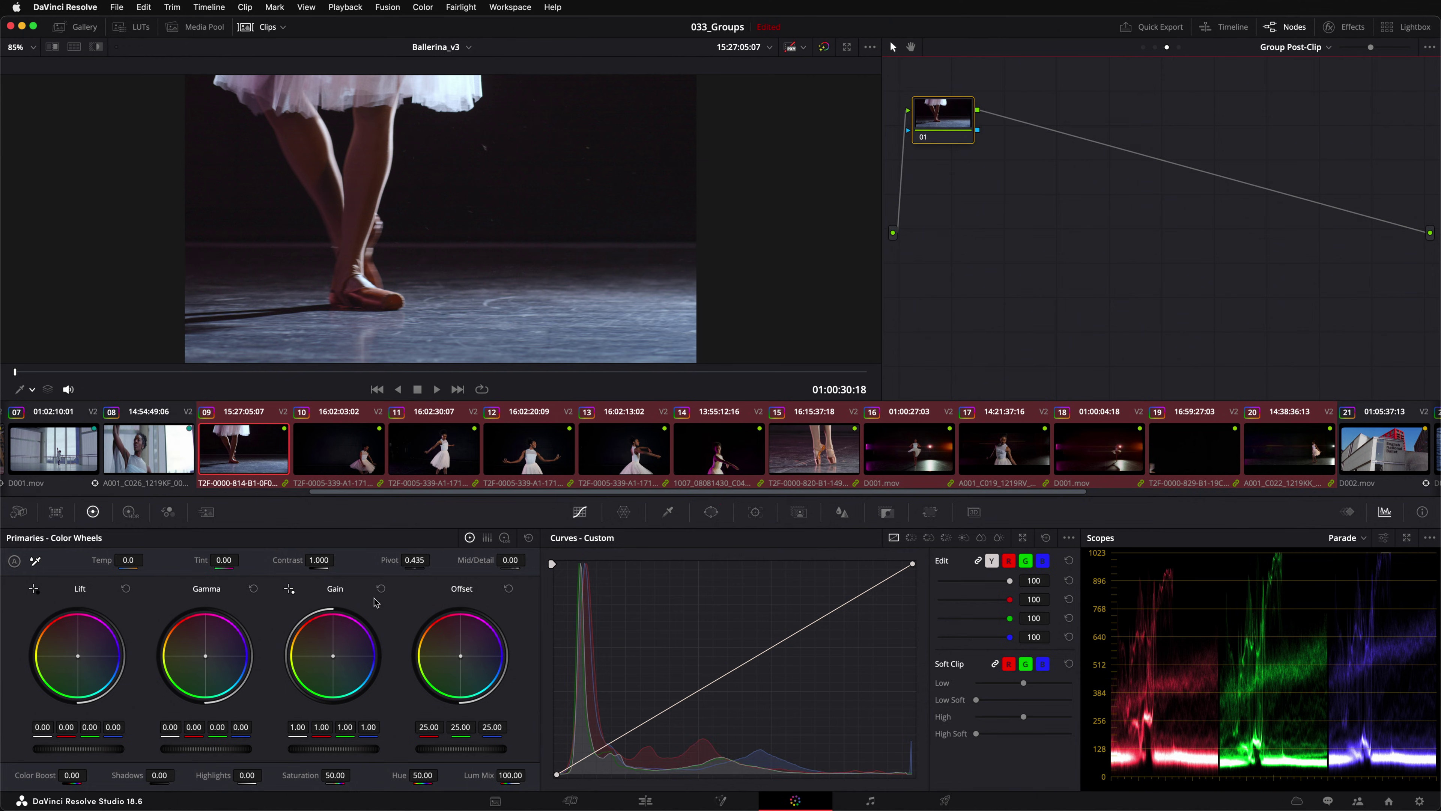
Make the grade Monochrome in the RGB Mixer, darken the midtones and lower contrast to about 0.75
click(169, 513)
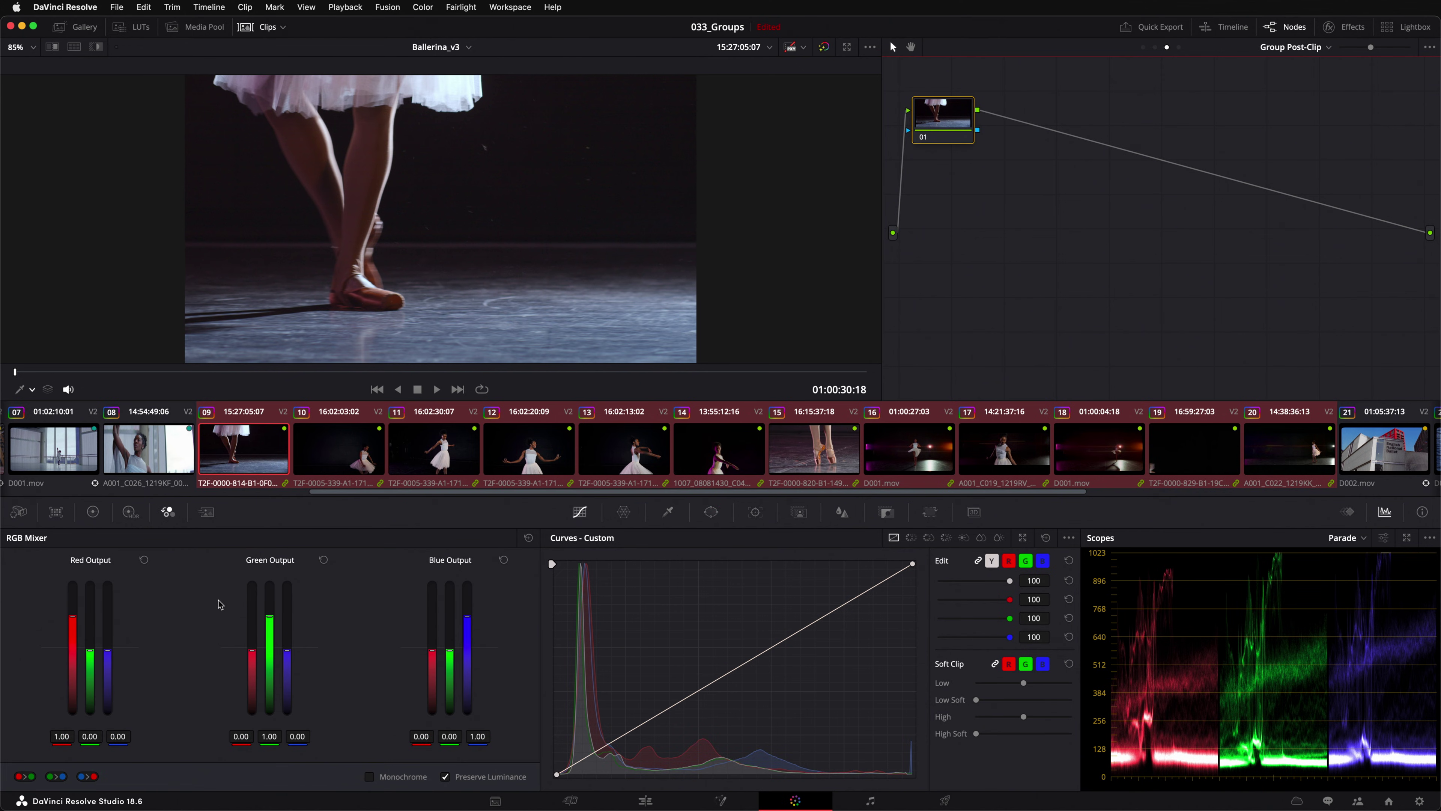
click(370, 776)
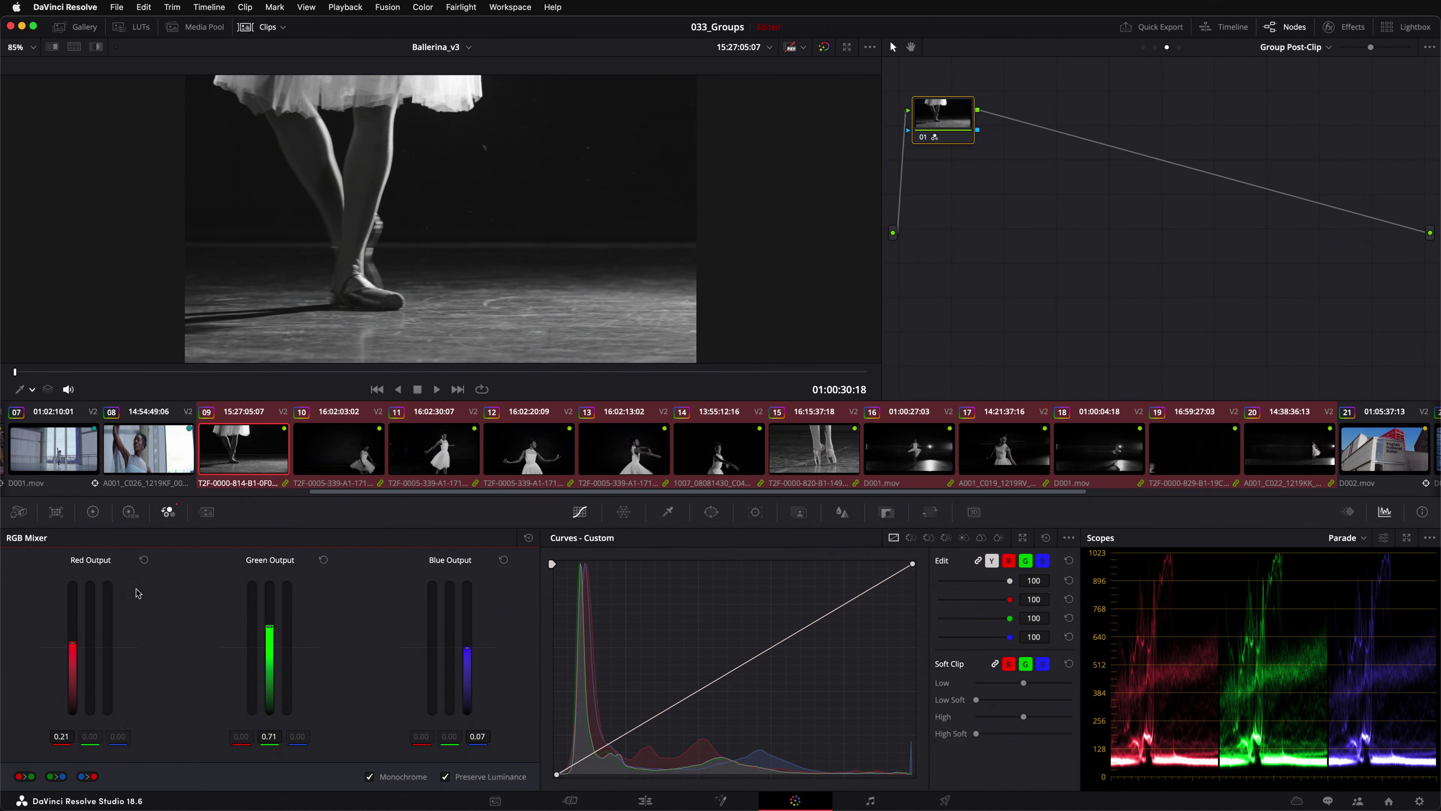
click(93, 511)
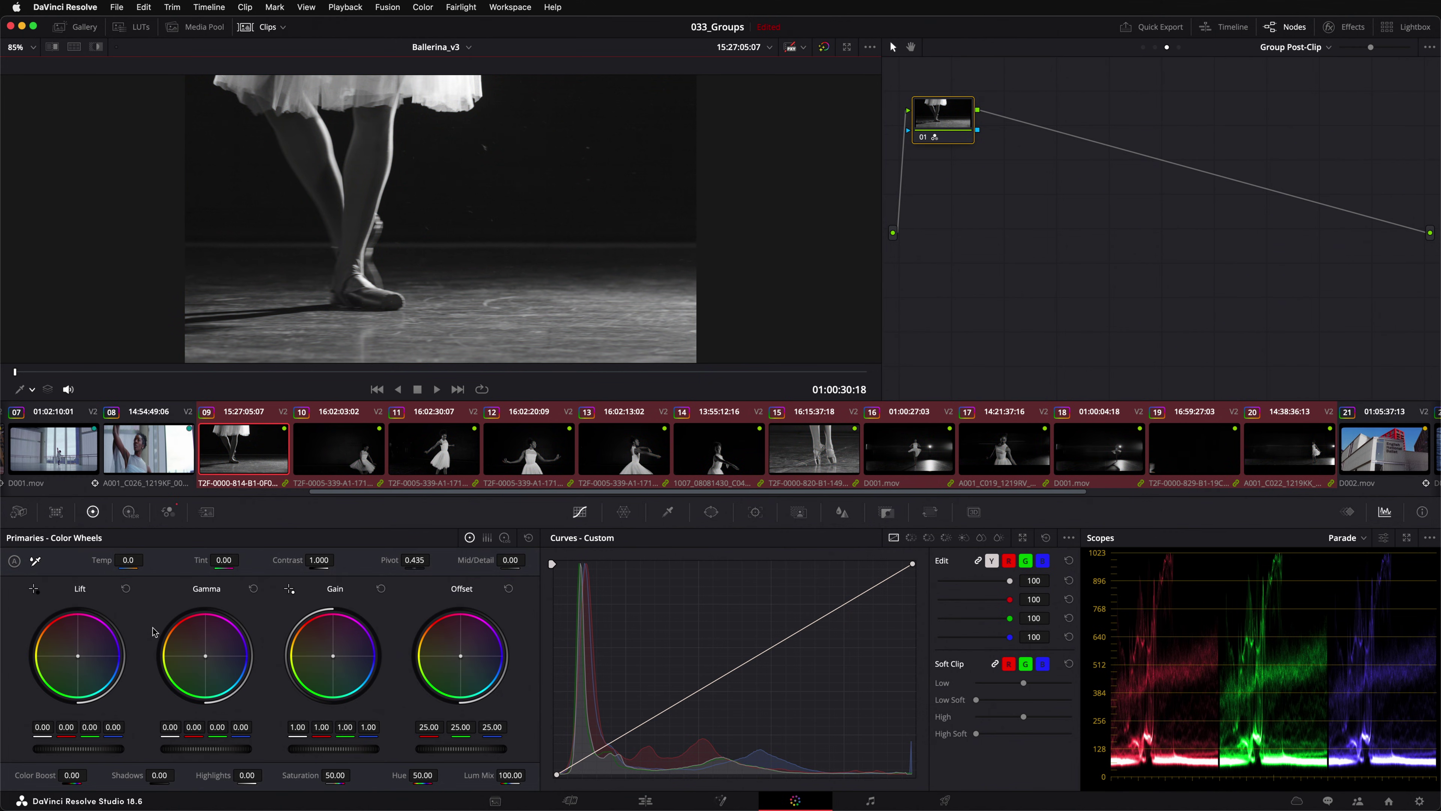
drag(206, 749, 192, 748)
drag(319, 559, 337, 561)
Add a serial node tinting the midtones warm orange for sepia, then review clips 10 to 15
key(alt+s)
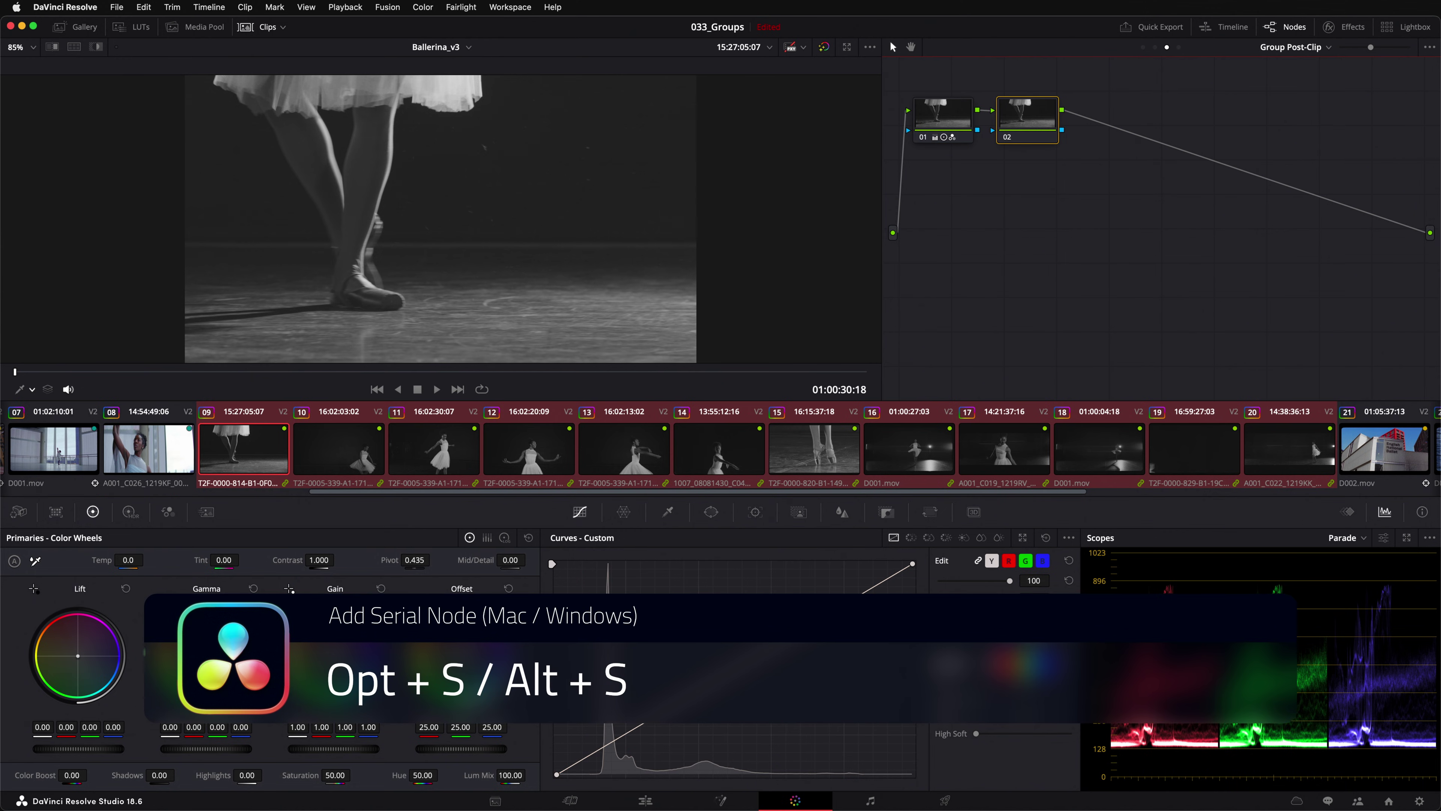
drag(204, 655, 196, 650)
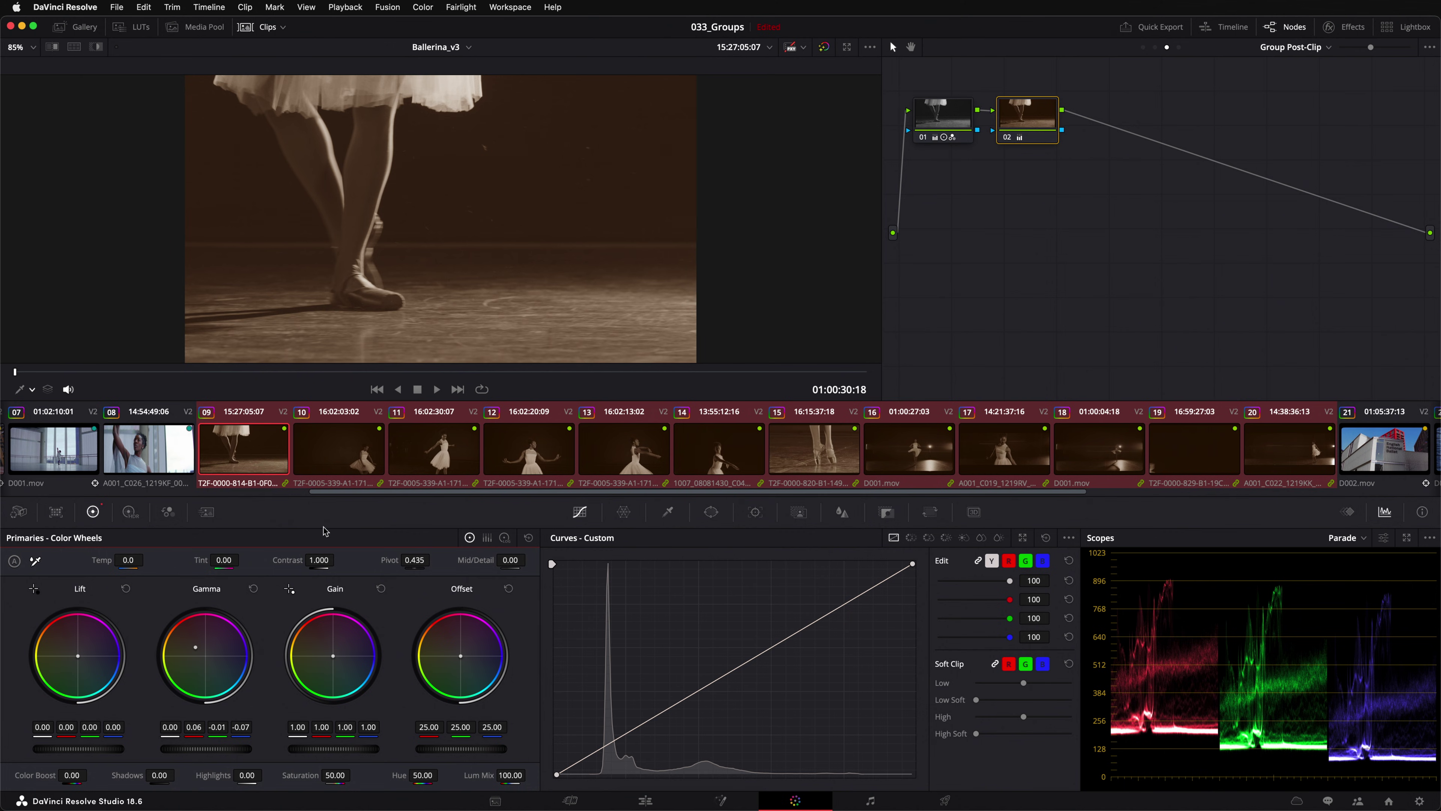
click(351, 468)
click(434, 470)
click(525, 466)
click(624, 466)
click(713, 470)
click(793, 469)
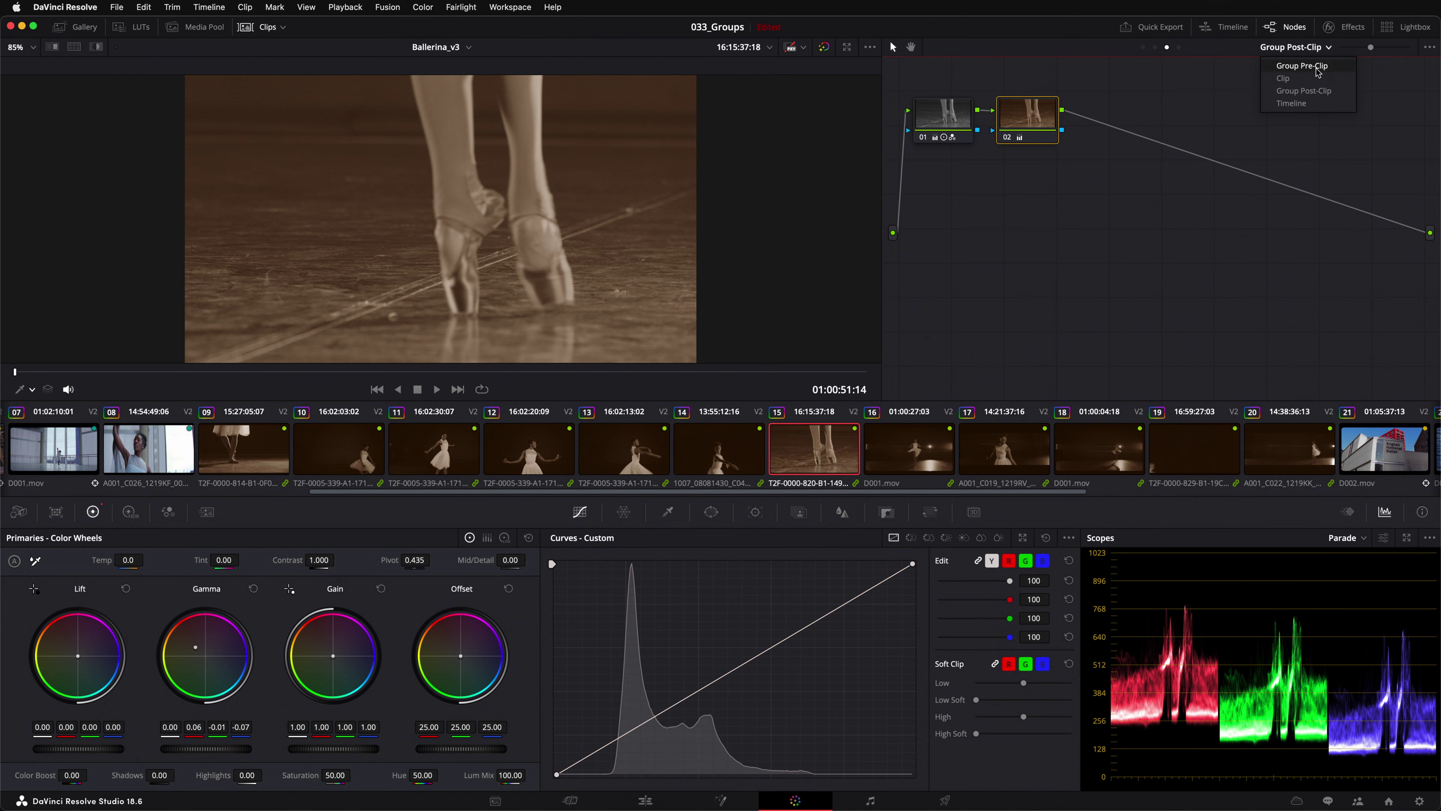
Switch the node editor back to the Clip grading level
click(1314, 77)
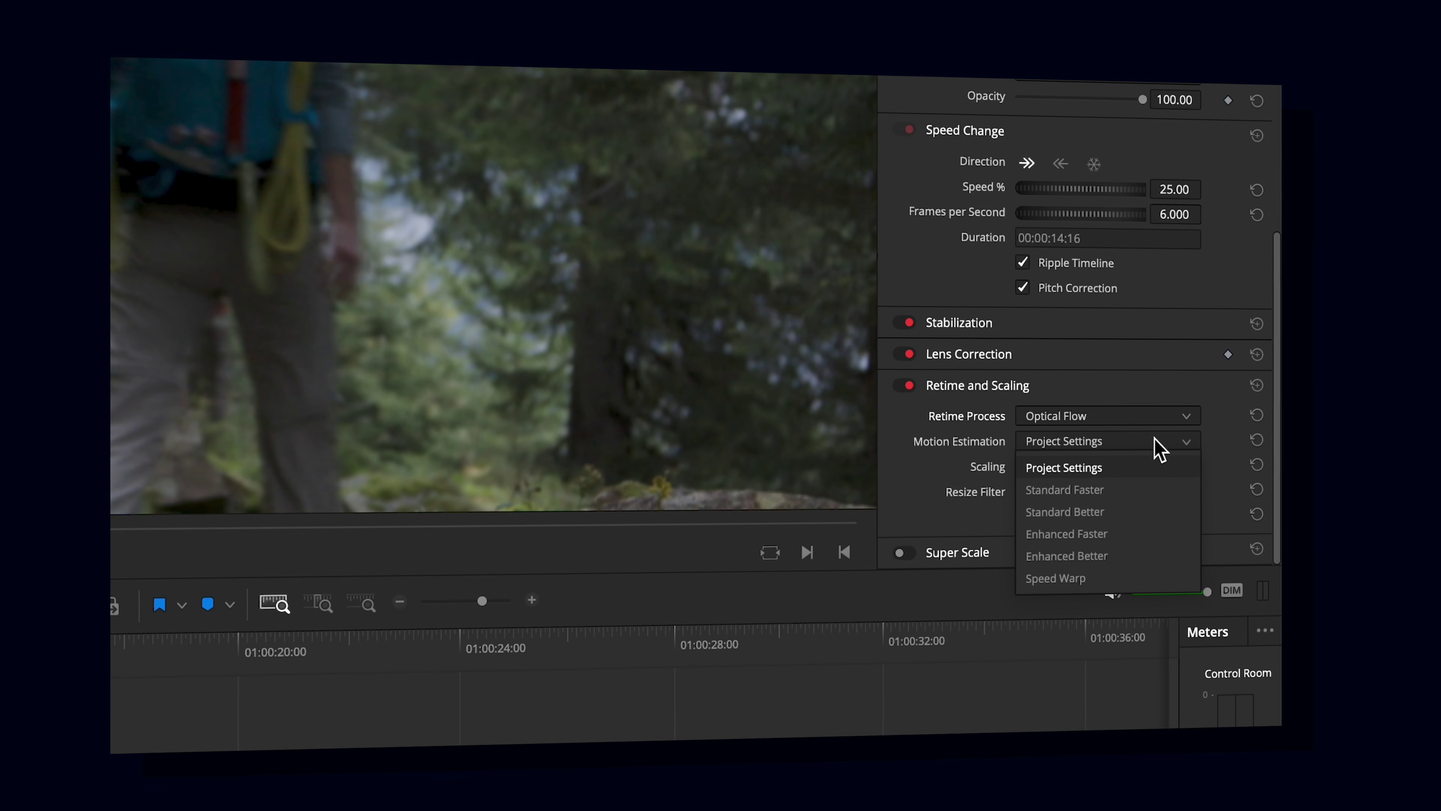
Choose Enhanced Better motion estimation in the Inspector and set Playback > Render Cache to Smart
click(1160, 561)
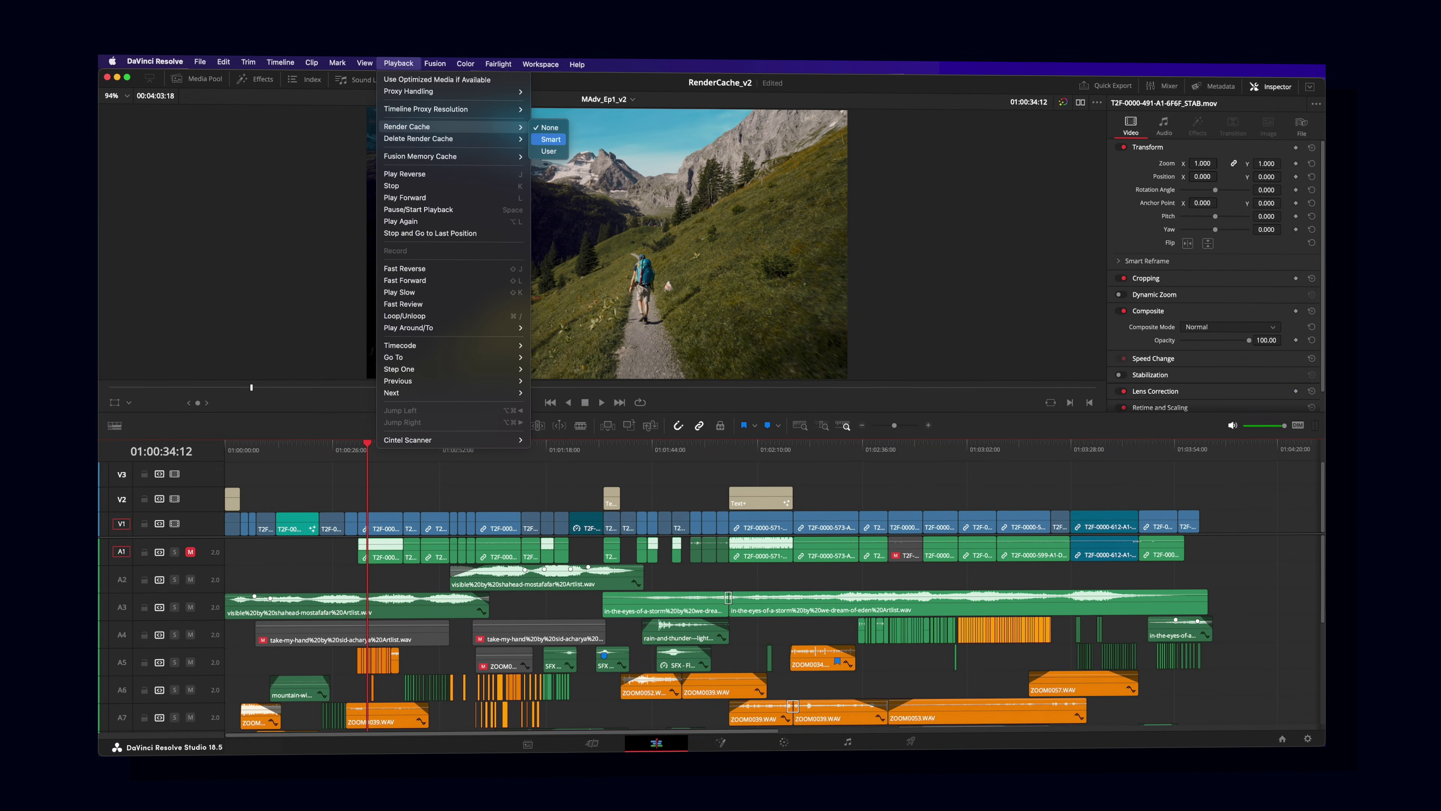
click(568, 141)
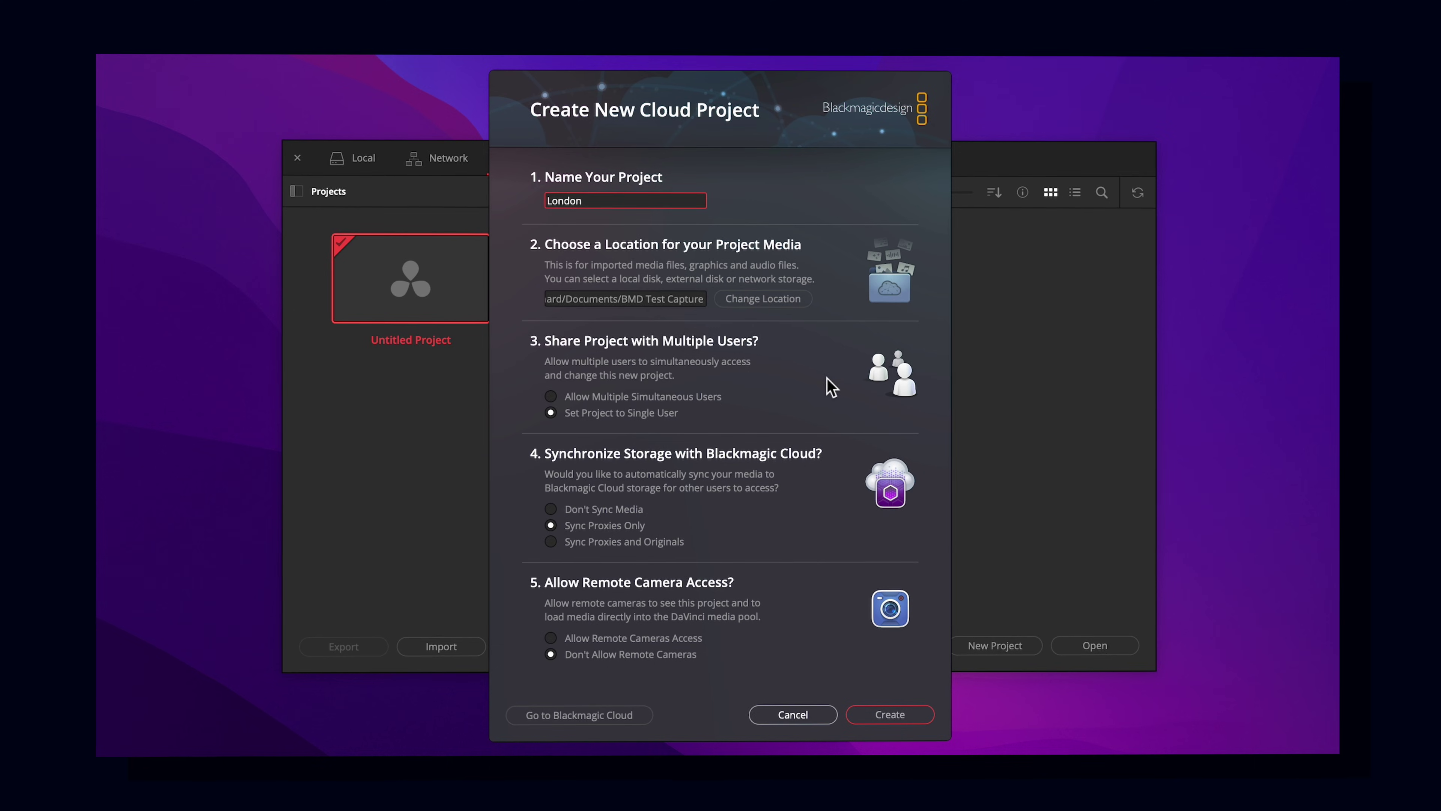